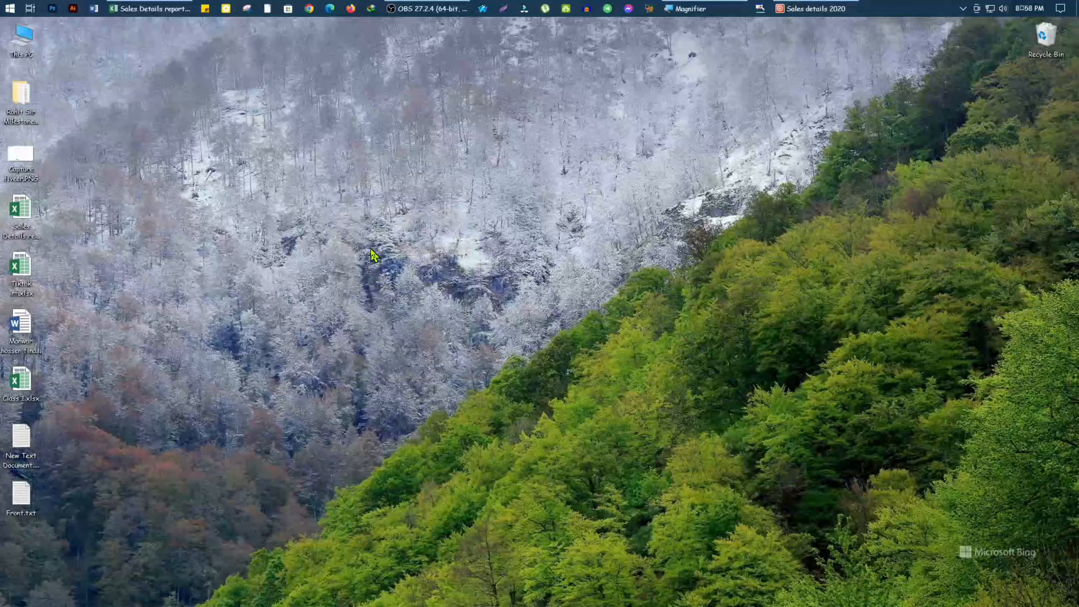
{"action": "right_click", "coordinate": [321, 210]}
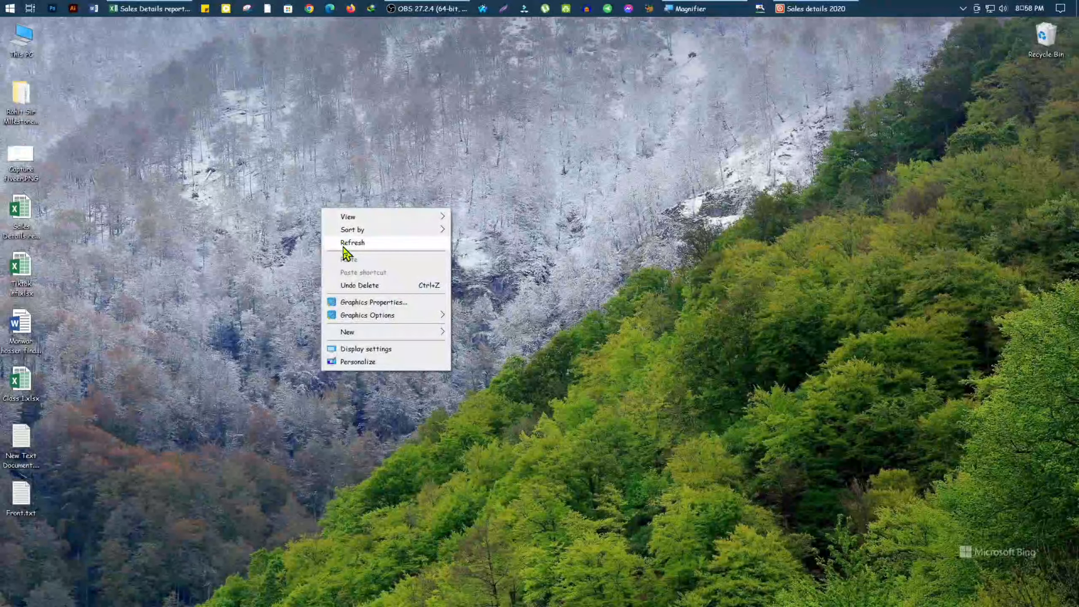
{"action": "left_click", "coordinate": [346, 242]}
{"action": "right_click", "coordinate": [315, 207]}
{"action": "left_click", "coordinate": [337, 243]}
{"action": "right_click", "coordinate": [303, 202]}
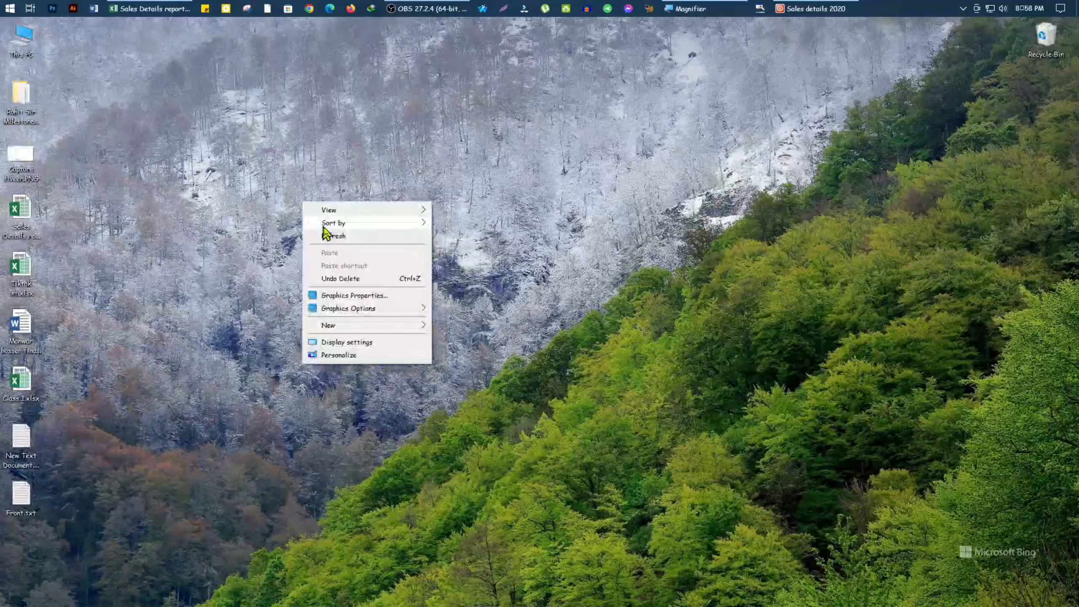
{"action": "left_click", "coordinate": [328, 237]}
{"action": "right_click", "coordinate": [308, 213]}
{"action": "left_click", "coordinate": [330, 251]}
{"action": "right_click", "coordinate": [313, 224]}
{"action": "left_click", "coordinate": [340, 259]}
{"action": "right_click", "coordinate": [314, 225]}
{"action": "left_click", "coordinate": [333, 260]}
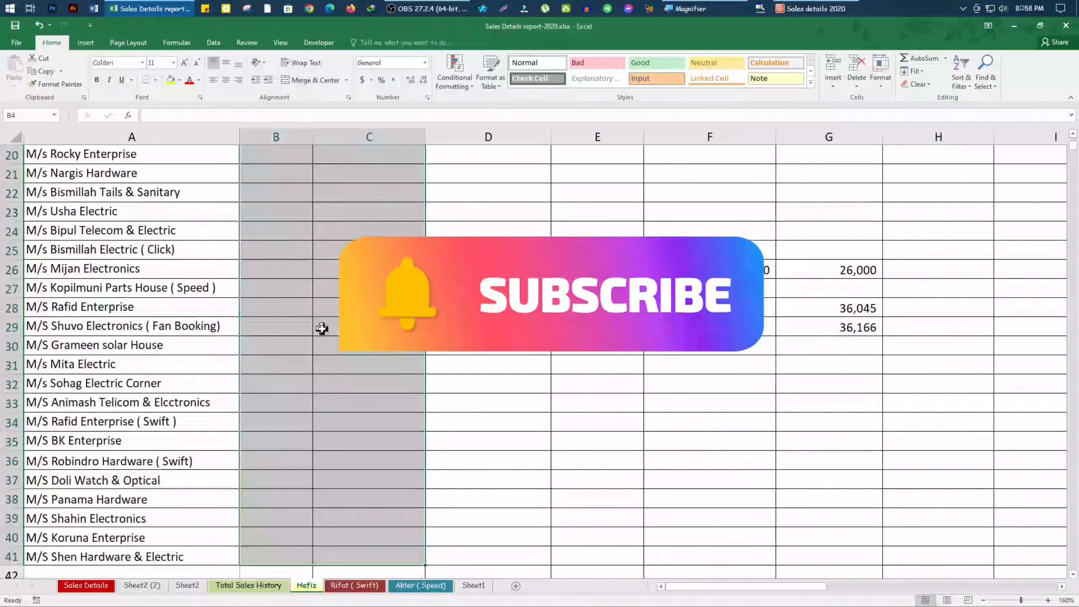
Step: Narrow the Name column (A) so that the Last Name column sits closer to the names
{"action": "scroll", "coordinate": [313, 338], "scroll_direction": "up", "scroll_amount": 6}
{"action": "left_click", "coordinate": [262, 301]}
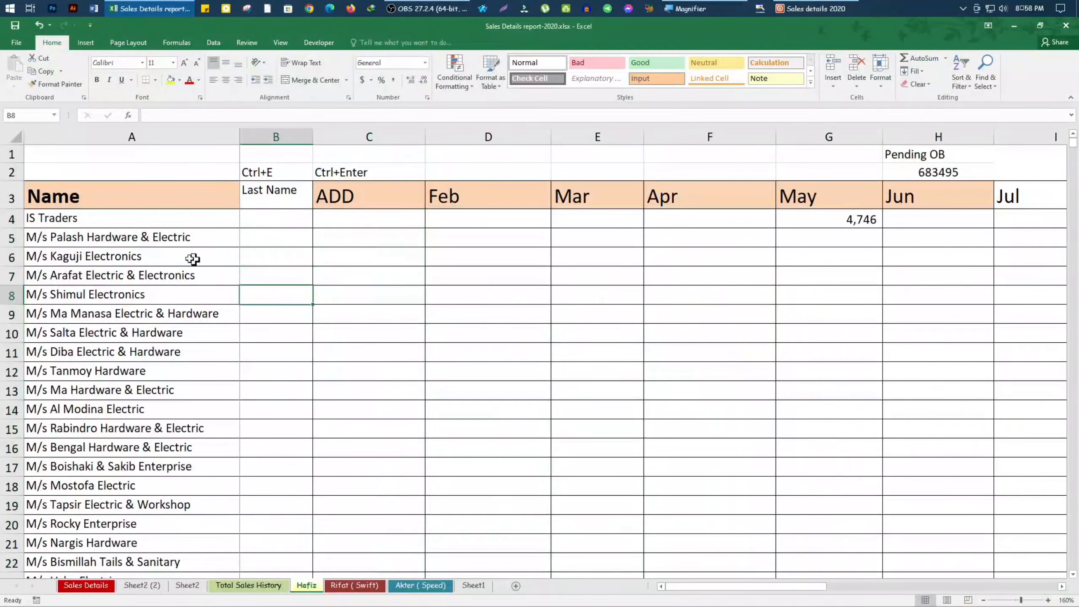
{"action": "left_click", "coordinate": [73, 214]}
{"action": "left_click_drag", "start_coordinate": [241, 137], "coordinate": [222, 139]}
{"action": "left_click_drag", "start_coordinate": [265, 313], "coordinate": [265, 297]}
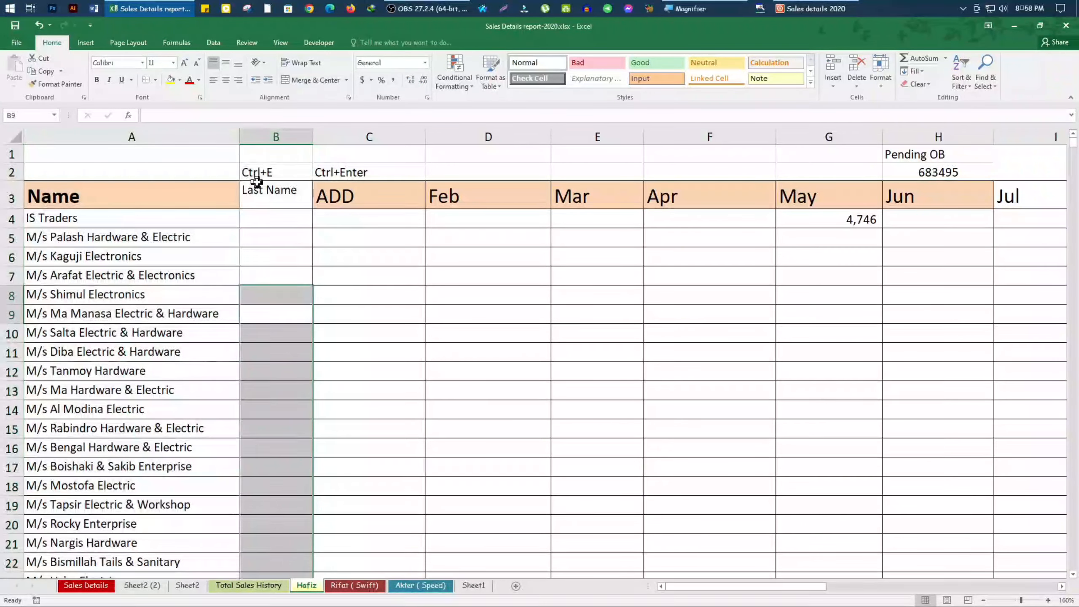
{"action": "left_click", "coordinate": [243, 138]}
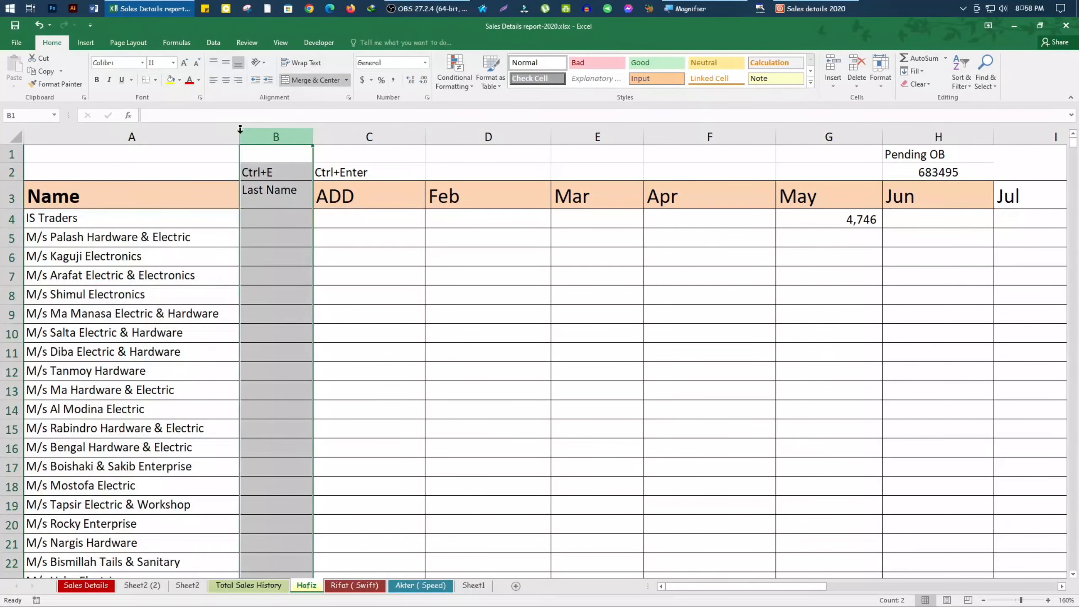
{"action": "left_click_drag", "start_coordinate": [237, 136], "coordinate": [200, 132]}
{"action": "left_click", "coordinate": [224, 347]}
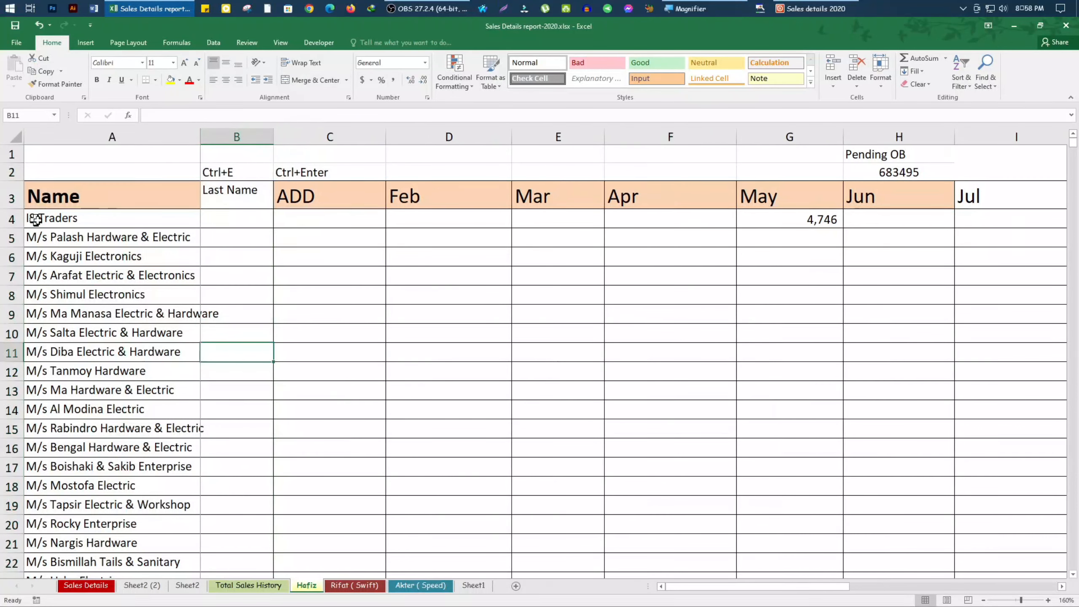
{"action": "left_click", "coordinate": [80, 218]}
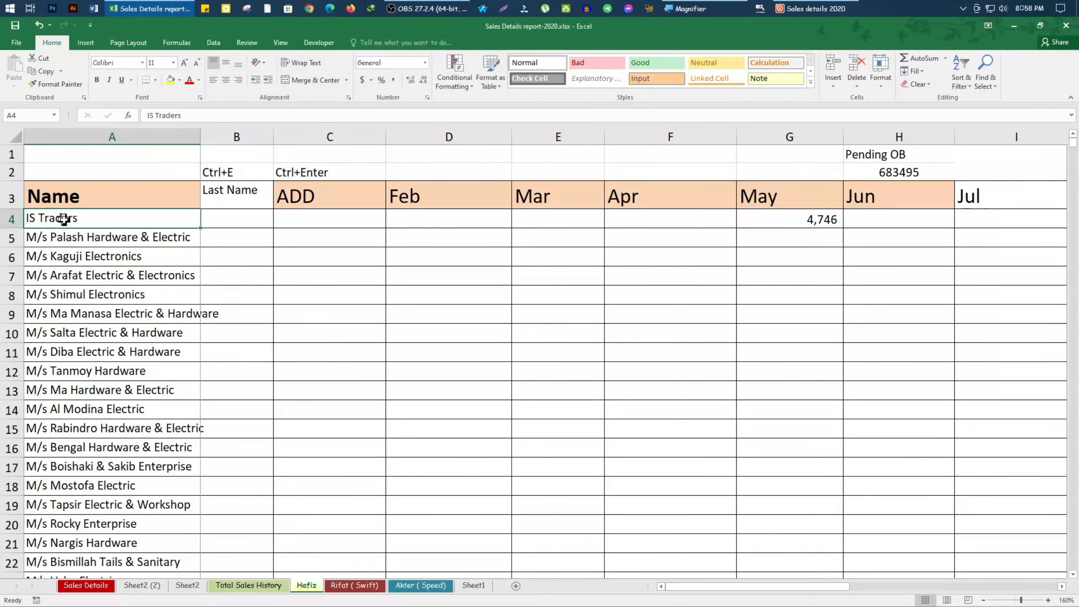
{"action": "left_click", "coordinate": [206, 223]}
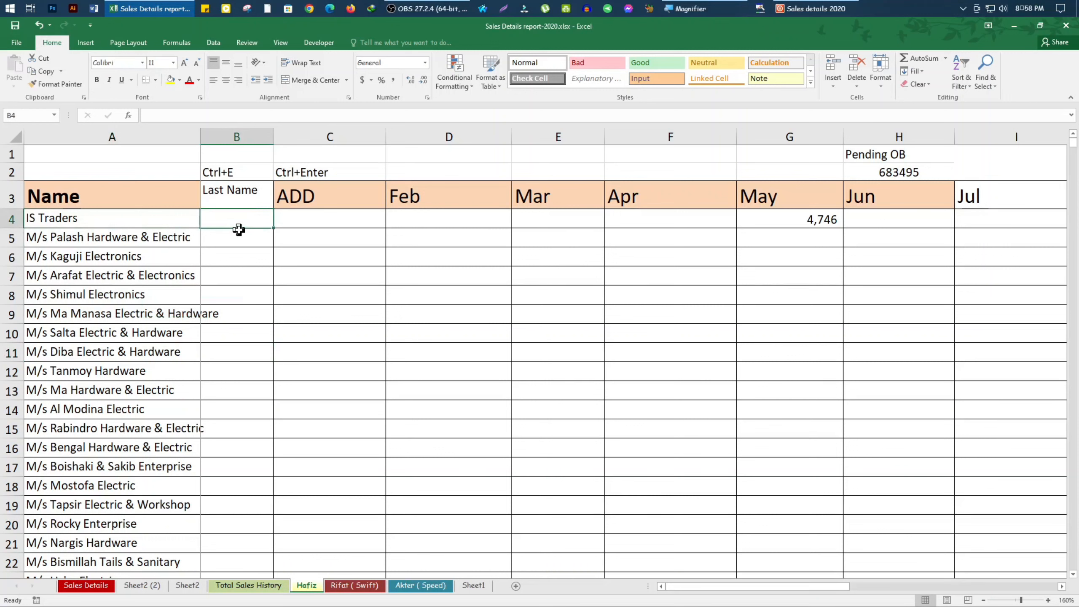
{"action": "type", "text": "guhd"}
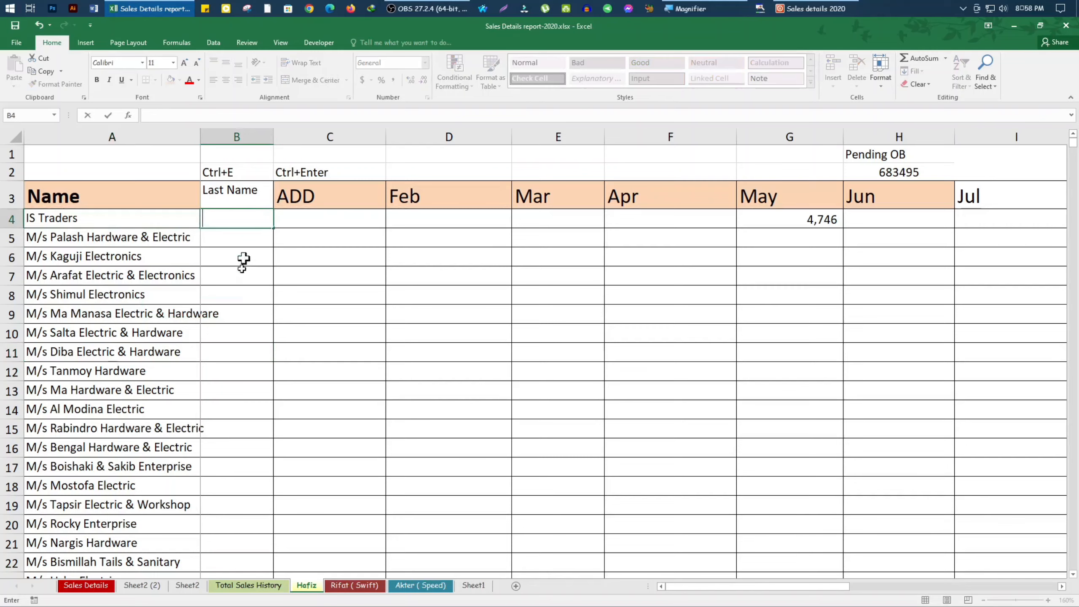
{"action": "left_click", "coordinate": [246, 243]}
Step: Copy only the last word "Traders" from the name in A4 into the Last Name cell B4
{"action": "left_click", "coordinate": [96, 212]}
{"action": "double_click", "coordinate": [168, 115]}
{"action": "key", "text": "ctrl+c"}
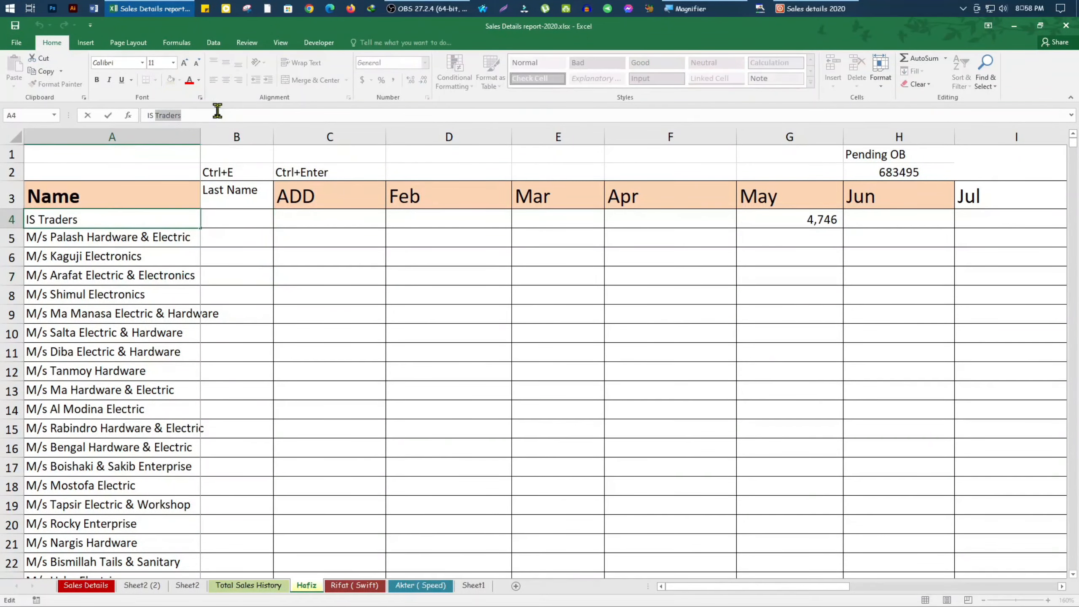
{"action": "left_click", "coordinate": [248, 234]}
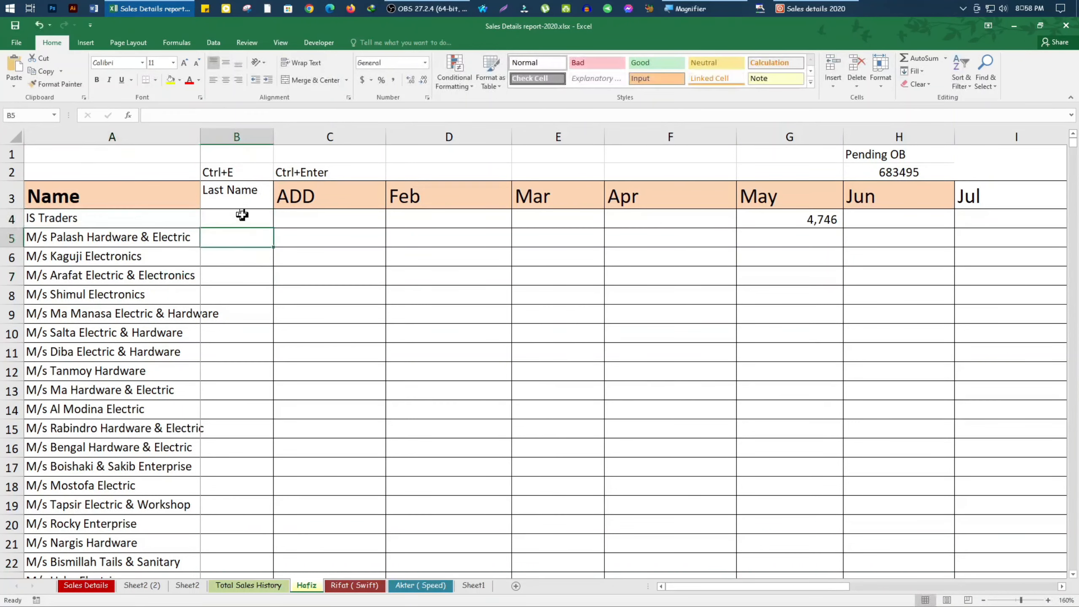
{"action": "left_click", "coordinate": [242, 215]}
{"action": "key", "text": "ctrl+v"}
Step: Flash Fill the rest of the Last Name column from B5 downward, following the example in B4
{"action": "left_click", "coordinate": [267, 294]}
{"action": "left_click", "coordinate": [250, 225]}
{"action": "left_click", "coordinate": [240, 275]}
{"action": "left_click", "coordinate": [233, 241]}
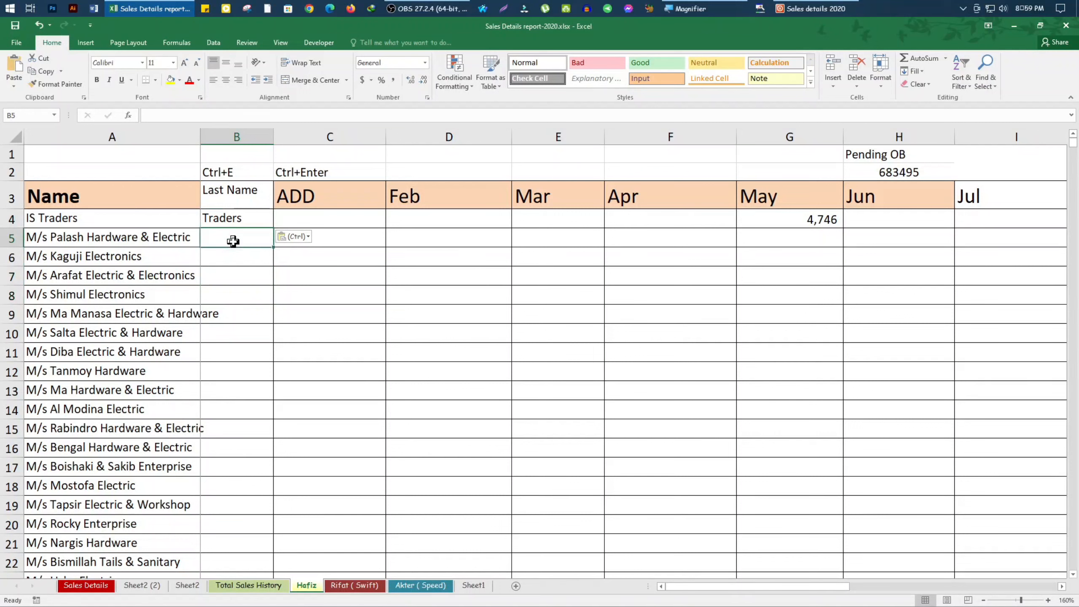
{"action": "left_click", "coordinate": [257, 311]}
{"action": "left_click", "coordinate": [231, 239]}
{"action": "key", "text": "ctrl+e"}
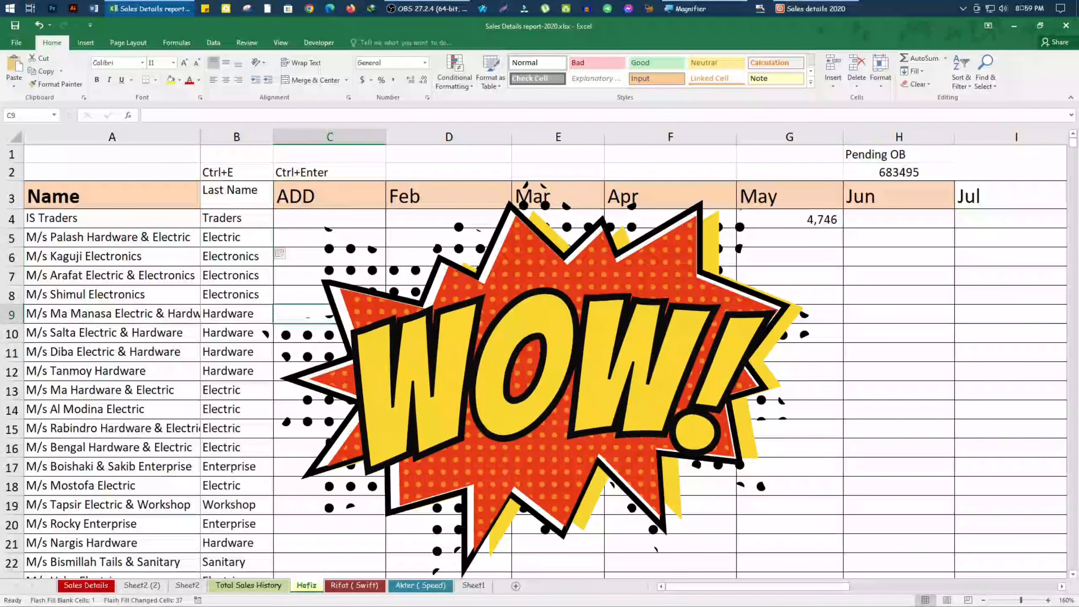
Step: Shorten the shortcut label in C2 above the ADD header to "Ctrl+"
{"action": "double_click", "coordinate": [337, 173]}
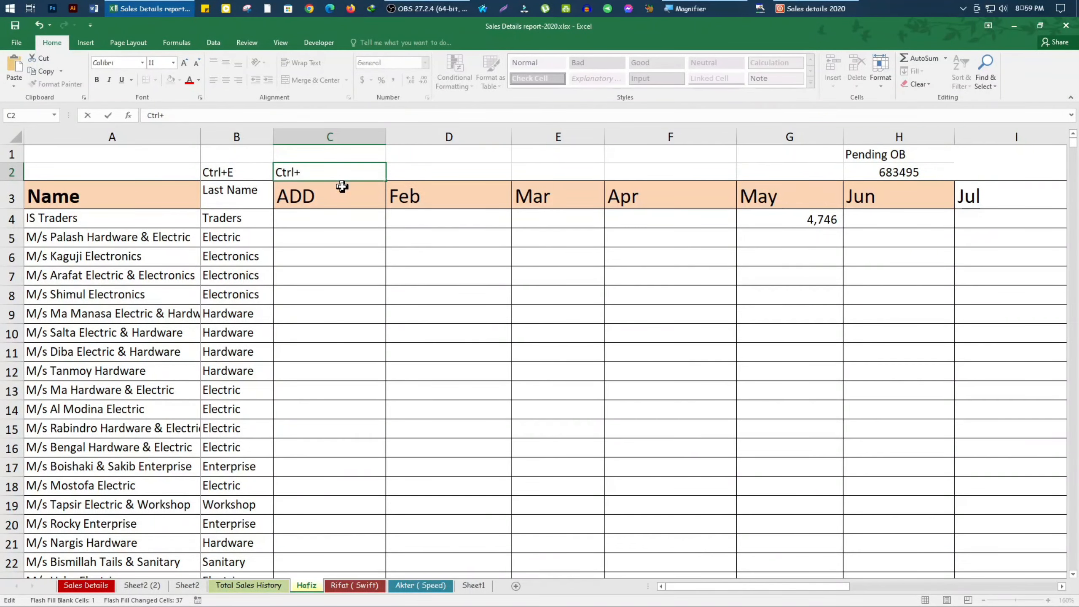
{"action": "key", "text": "ctrl+Return"}
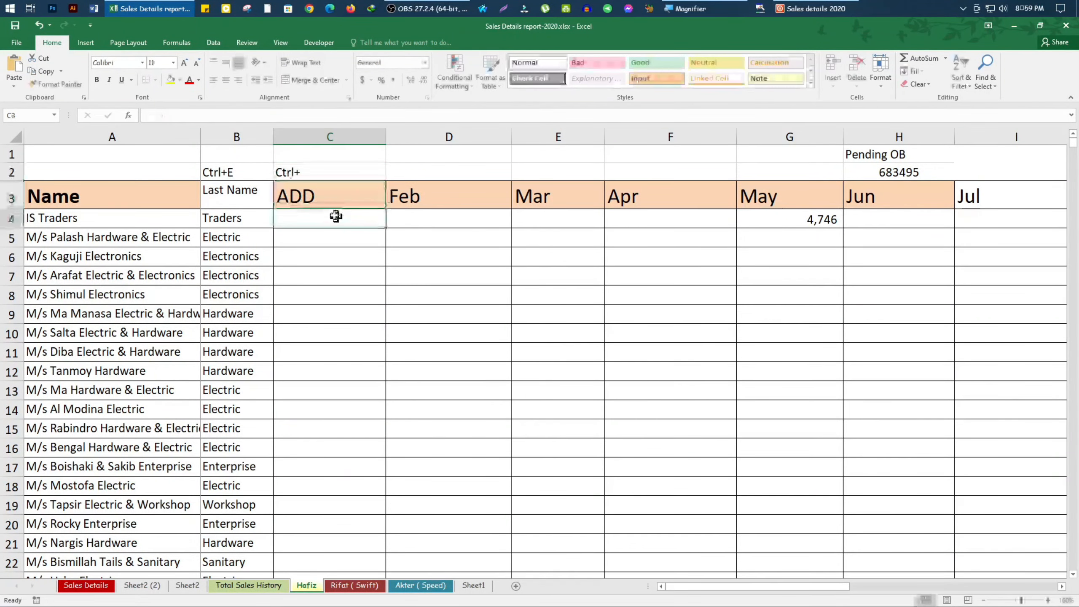
{"action": "left_click", "coordinate": [88, 222]}
{"action": "left_click", "coordinate": [223, 218]}
Step: Enter the formula =CONCATENATE(A4,B4) in C4 to join the name and last name
{"action": "left_click", "coordinate": [327, 216]}
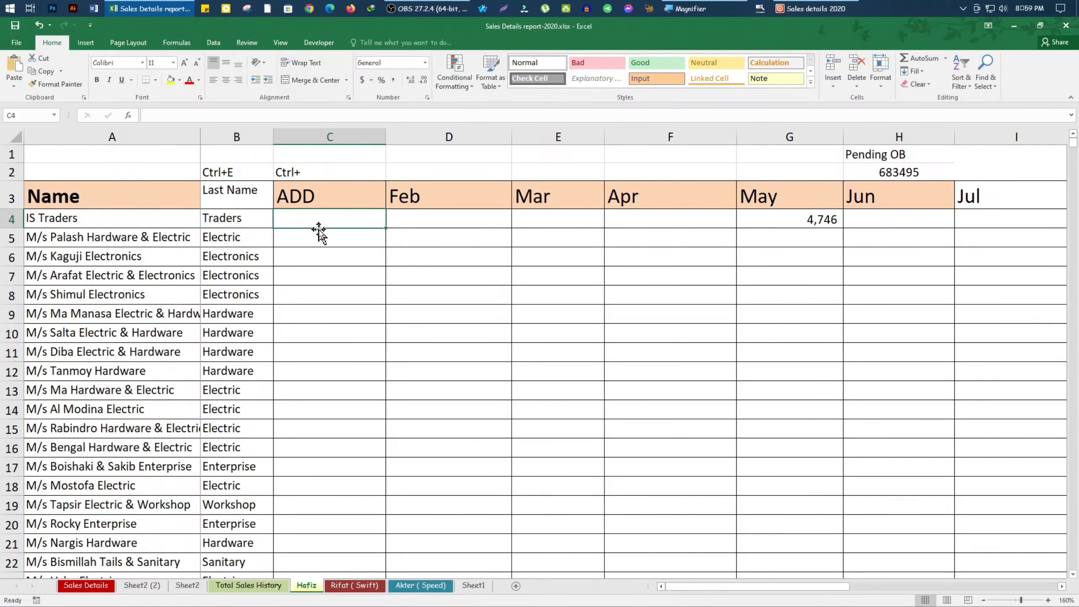
{"action": "type", "text": "=con"}
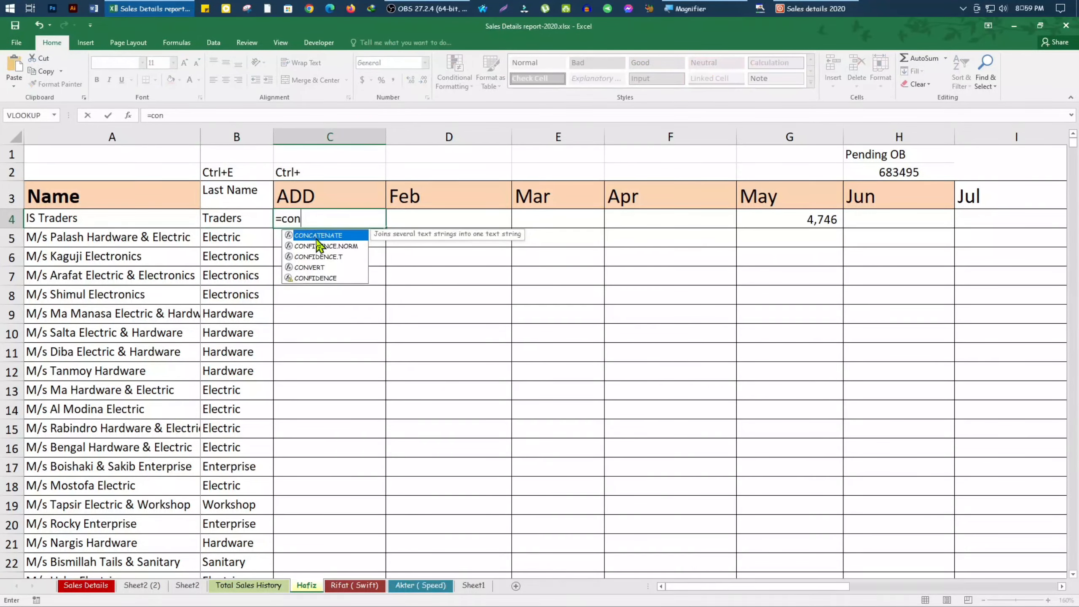
{"action": "double_click", "coordinate": [315, 238]}
{"action": "left_click", "coordinate": [131, 221]}
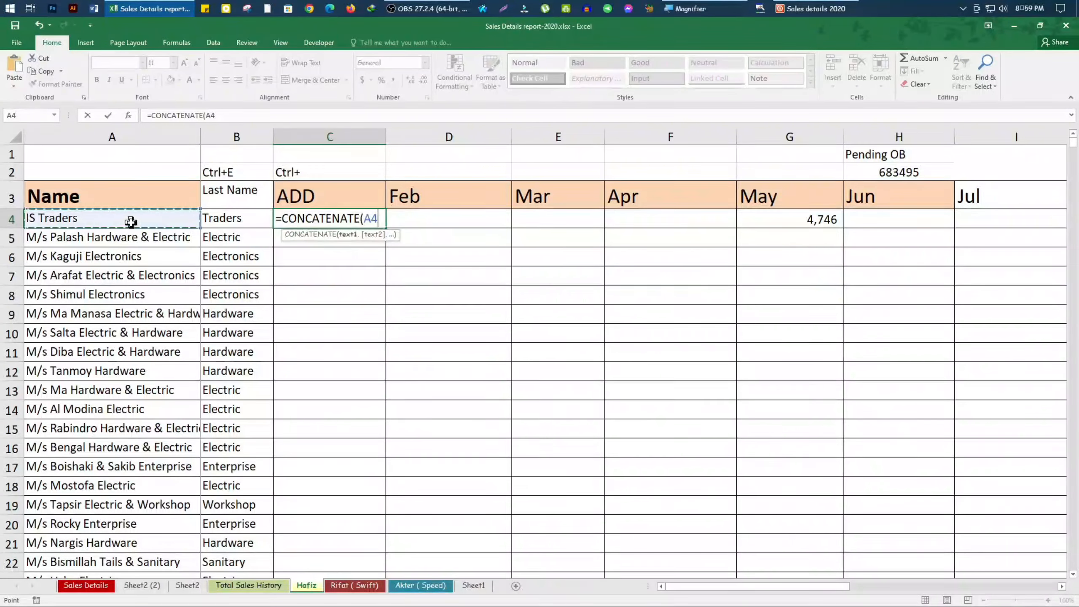
{"action": "type", "text": ","}
{"action": "left_click", "coordinate": [212, 223]}
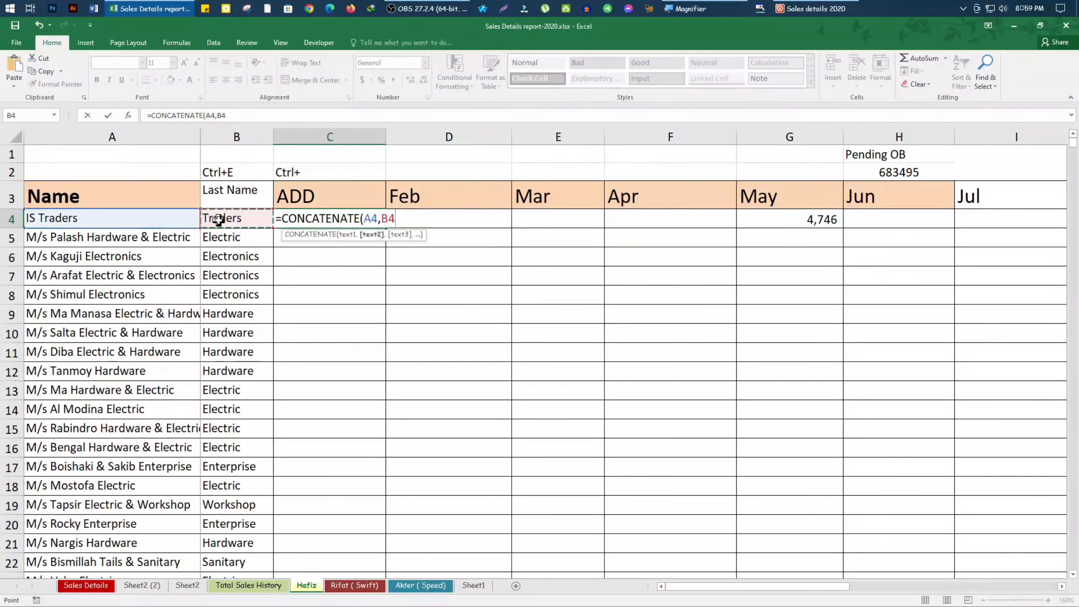
{"action": "key", "text": "Return"}
Step: Fill the CONCATENATE formula from C4 down the ADD column and clear the filled cells
{"action": "left_click", "coordinate": [312, 221]}
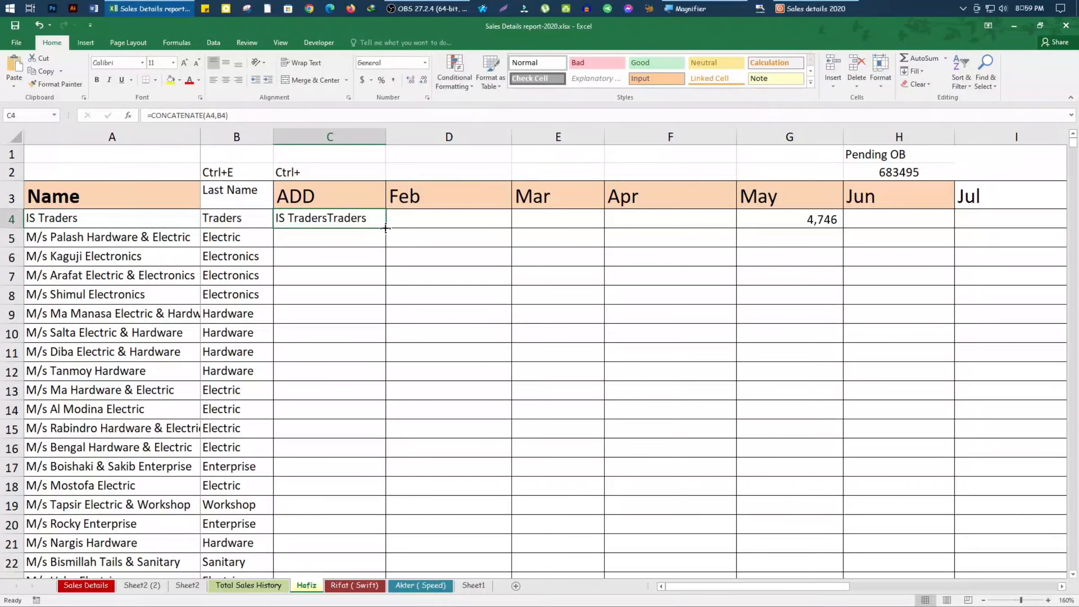
{"action": "double_click", "coordinate": [385, 228]}
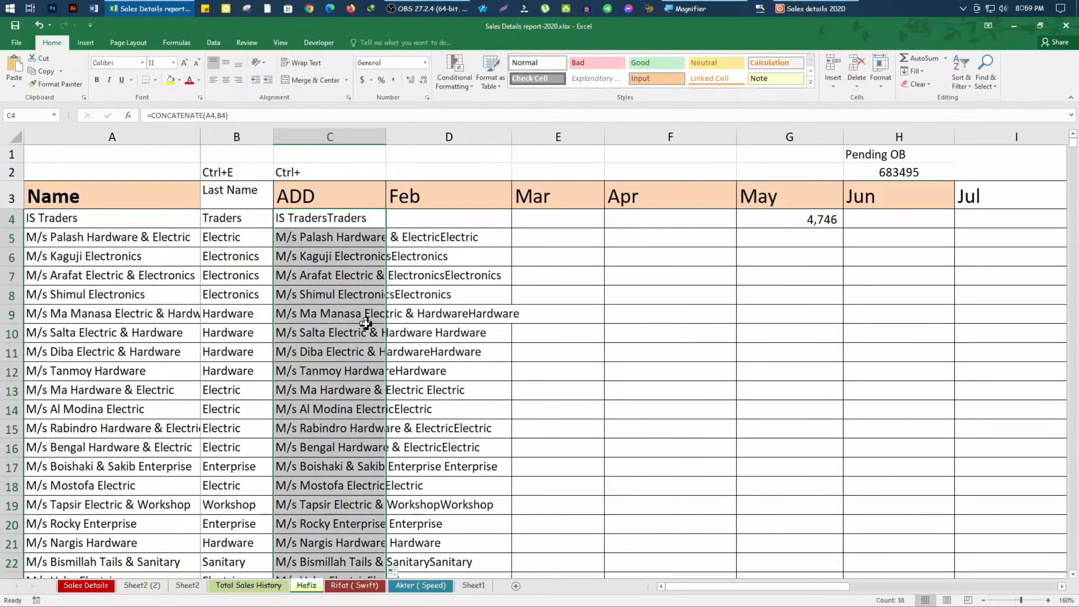
{"action": "key", "text": "Delete"}
{"action": "left_click", "coordinate": [348, 325]}
Step: Enter the formula =A4&B4 in C4 to join the two cells with the ampersand operator
{"action": "left_click", "coordinate": [307, 218]}
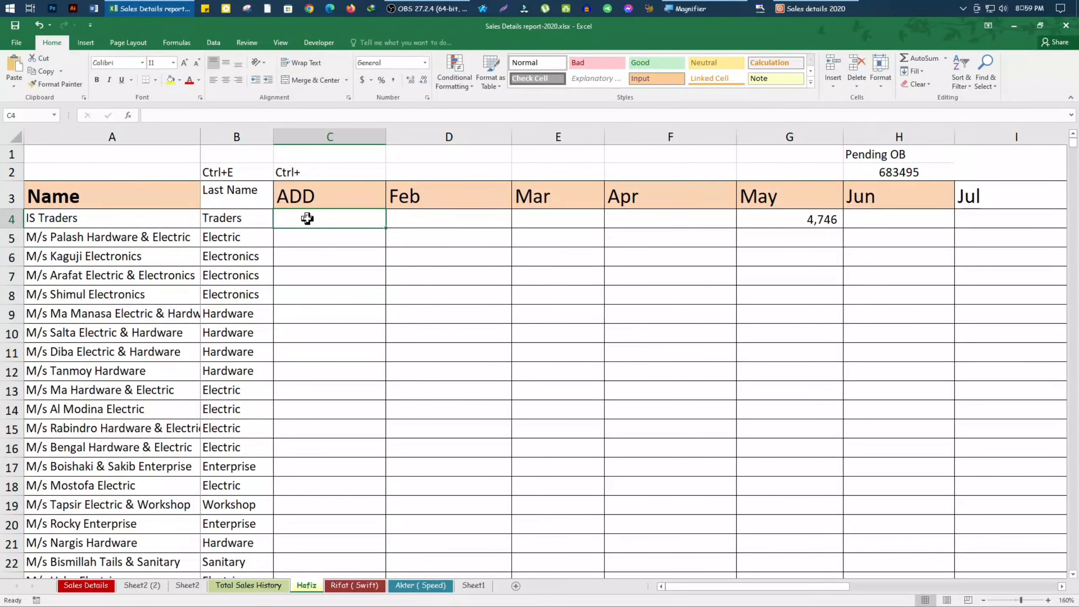
{"action": "type", "text": "="}
{"action": "left_click", "coordinate": [60, 219]}
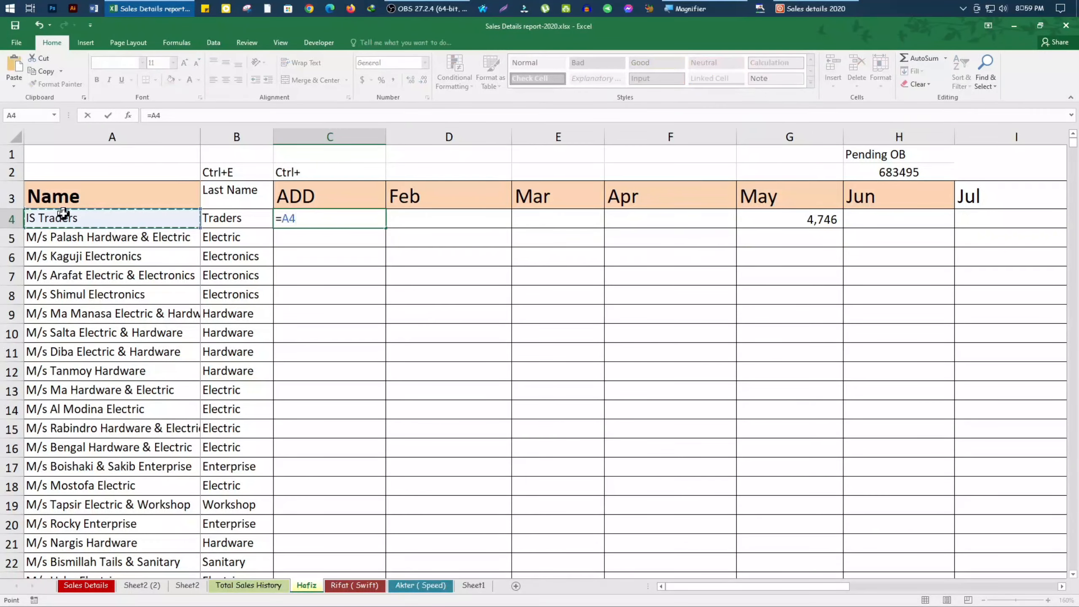
{"action": "type", "text": "&"}
{"action": "left_click", "coordinate": [236, 218]}
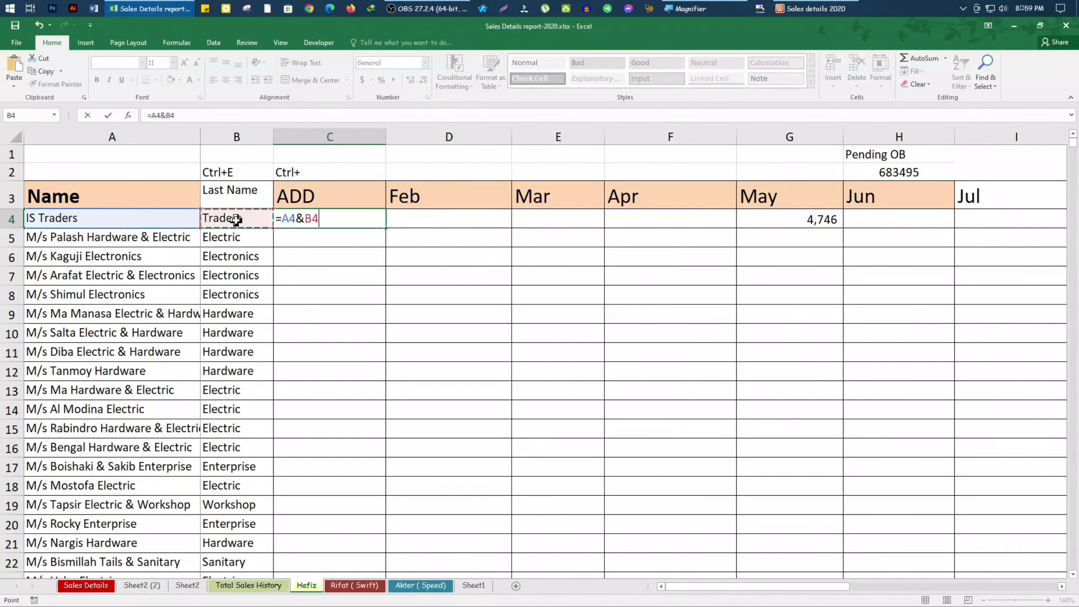
{"action": "key", "text": "Return"}
Step: Fill the ampersand formula from C4 down the ADD column and undo that fill
{"action": "left_click", "coordinate": [370, 221]}
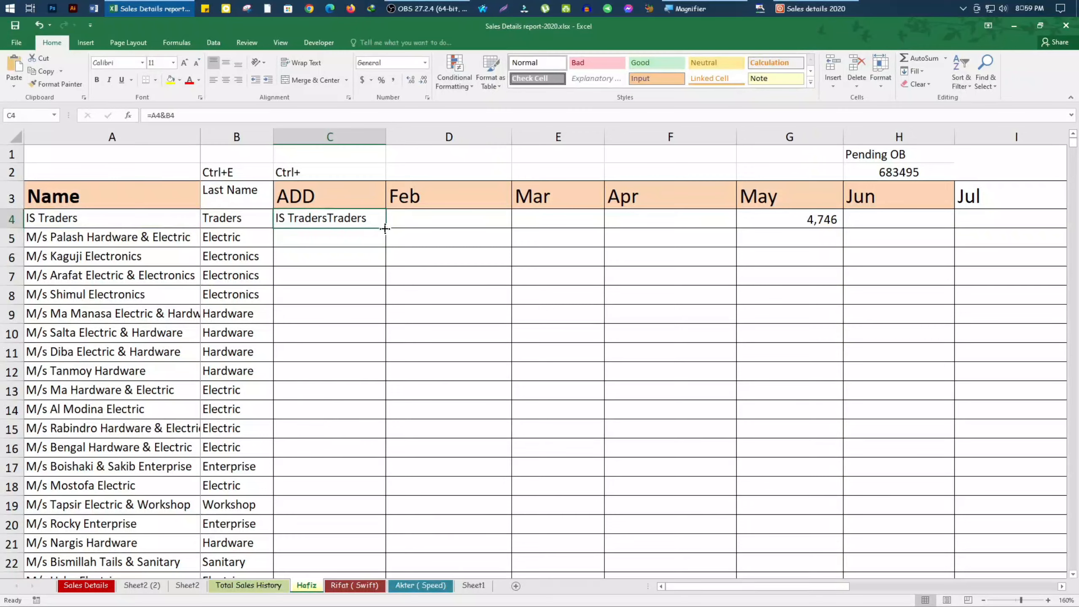
{"action": "double_click", "coordinate": [385, 228]}
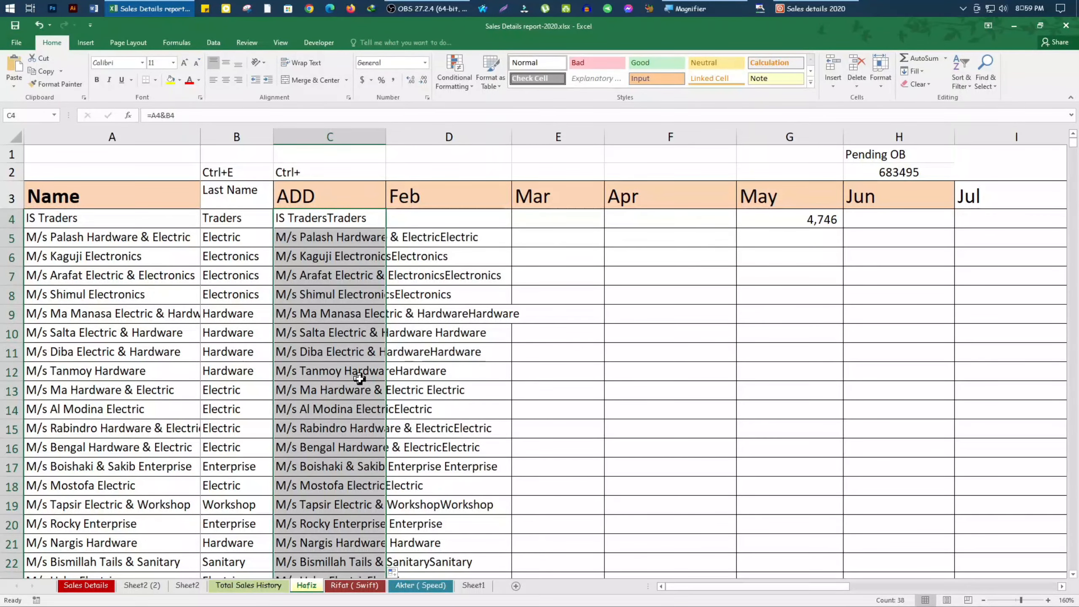
{"action": "key", "text": "ctrl+z"}
{"action": "left_click", "coordinate": [343, 373]}
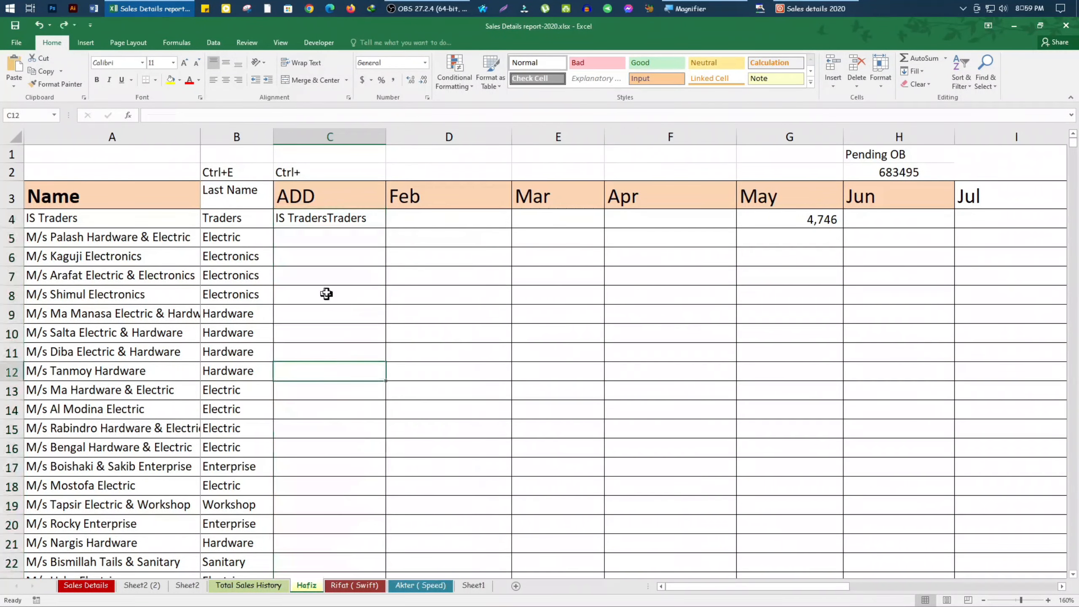
Step: Complete the shortcut label in C2 above the ADD header as "Ctrl+R"
{"action": "double_click", "coordinate": [312, 171]}
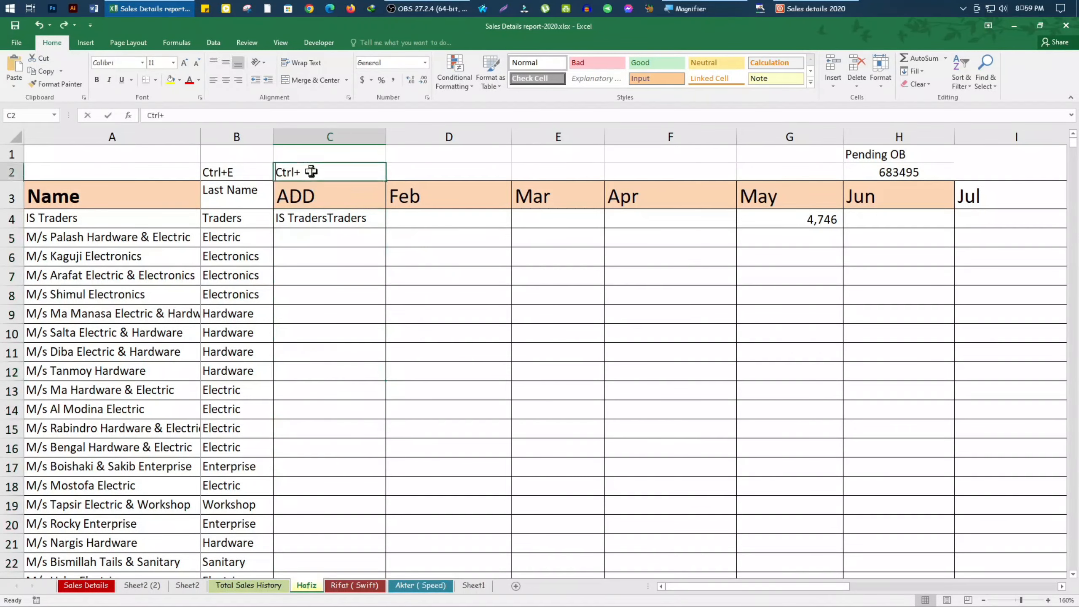
{"action": "type", "text": "R"}
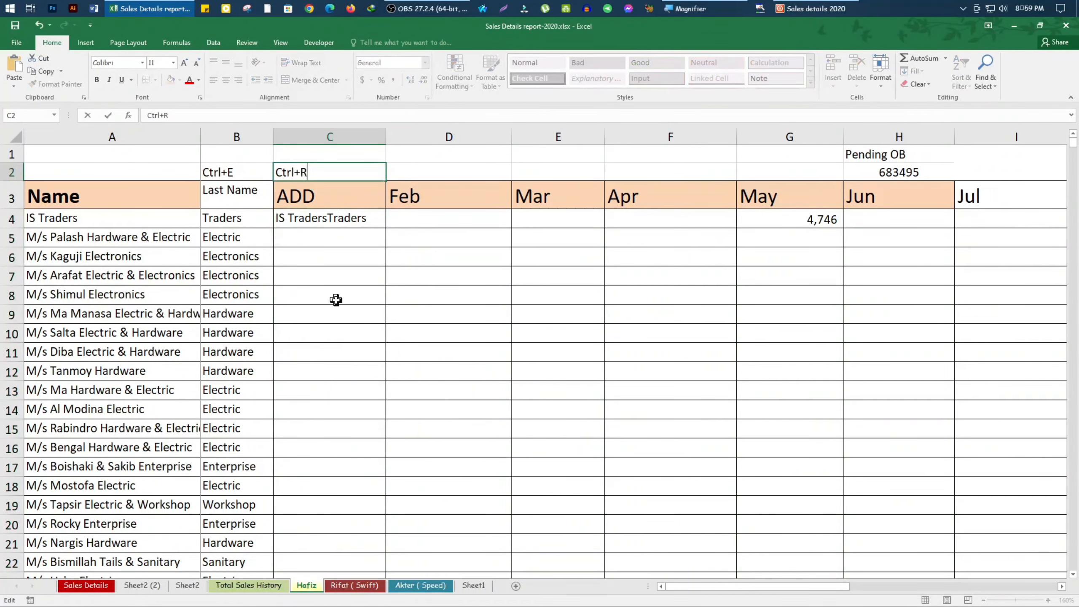
{"action": "left_click", "coordinate": [334, 302]}
Step: Clear the joined text from C4 in the ADD column
{"action": "left_click", "coordinate": [311, 216]}
{"action": "key", "text": "Delete"}
{"action": "left_click", "coordinate": [315, 272]}
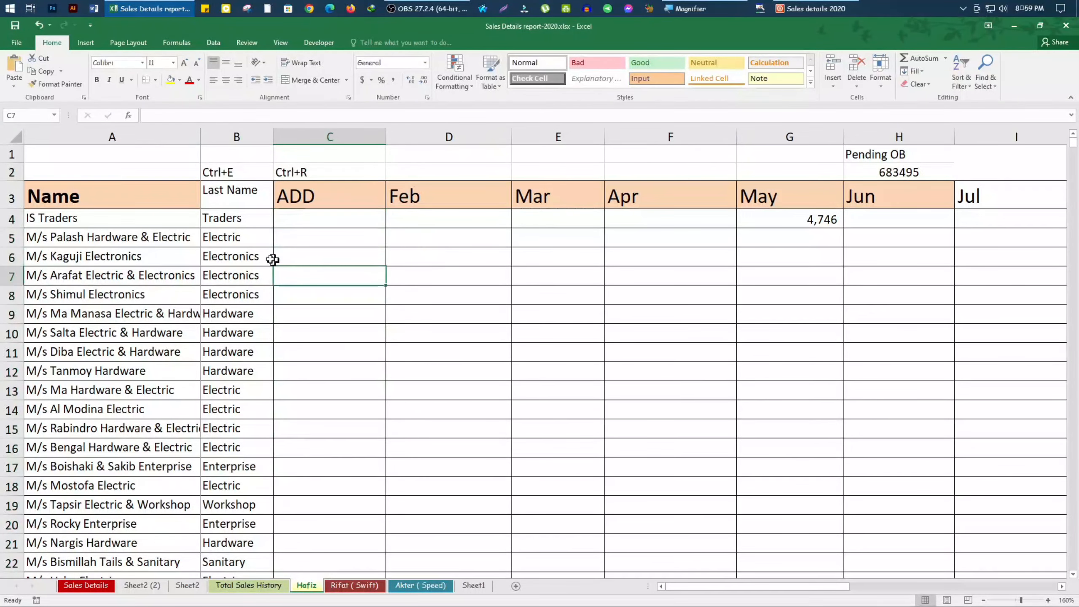
{"action": "left_click", "coordinate": [237, 223]}
{"action": "left_click", "coordinate": [299, 292]}
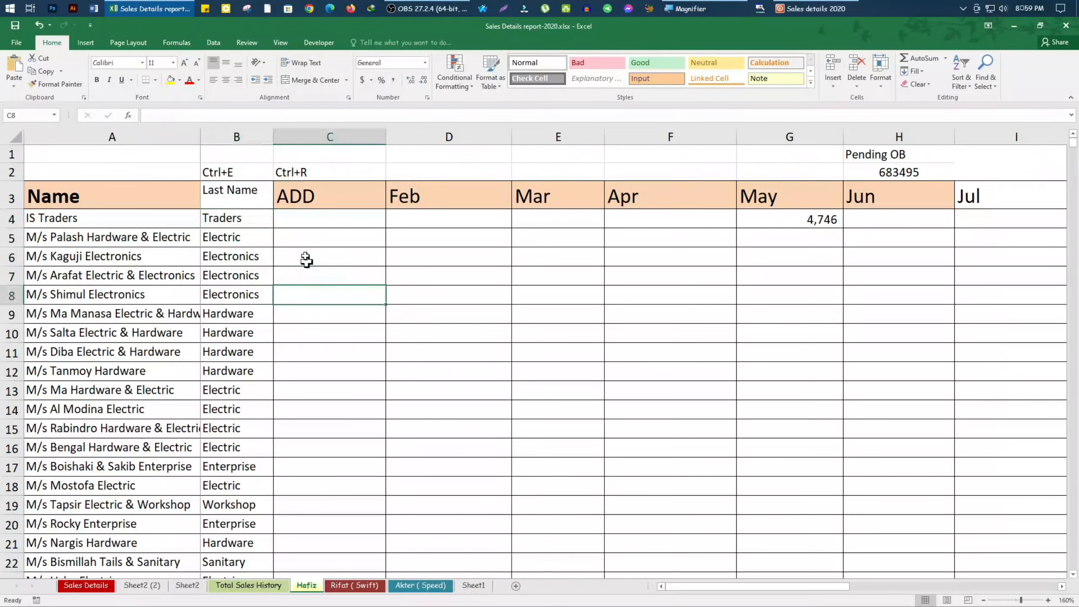
{"action": "left_click", "coordinate": [255, 225]}
{"action": "left_click", "coordinate": [242, 243]}
{"action": "left_click", "coordinate": [247, 261]}
{"action": "left_click", "coordinate": [247, 225]}
{"action": "left_click_drag", "start_coordinate": [297, 217], "coordinate": [308, 463]}
Step: Copy the last names in B4:B14 and paste them into the ADD column starting at C4
{"action": "left_click", "coordinate": [231, 220]}
{"action": "left_click_drag", "start_coordinate": [230, 220], "coordinate": [234, 410]}
{"action": "key", "text": "ctrl+c"}
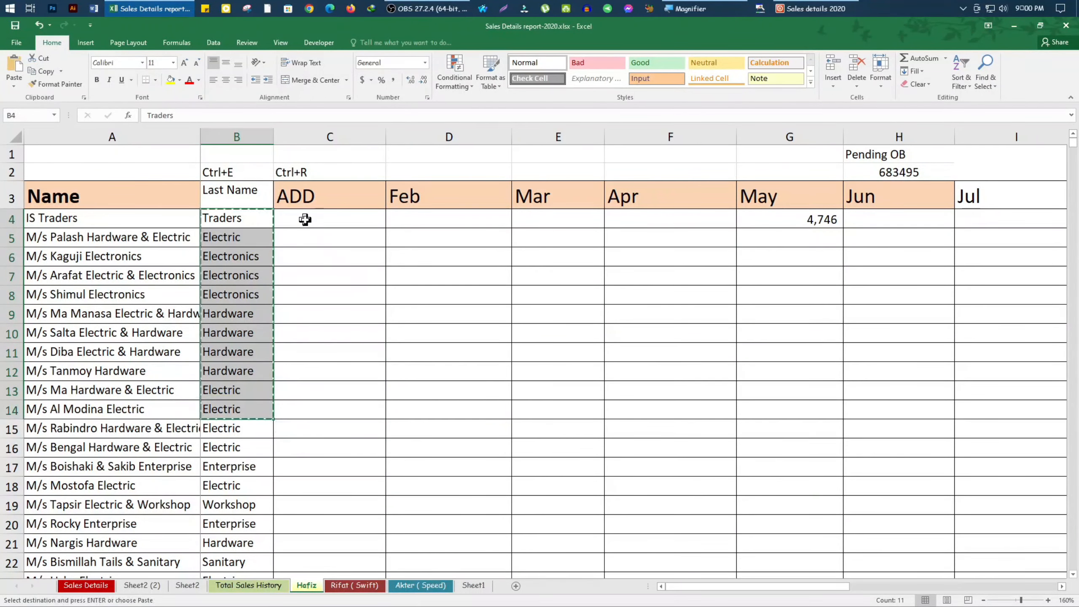
{"action": "right_click", "coordinate": [305, 220]}
{"action": "left_click", "coordinate": [345, 271]}
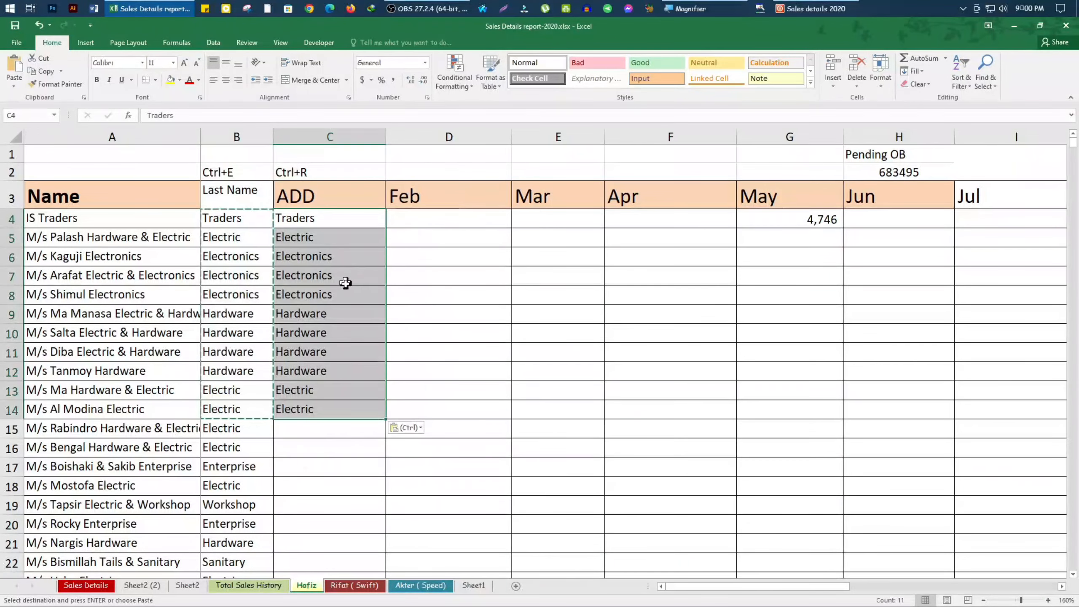
Step: Clear the pasted last names from C4:C14 in the ADD column
{"action": "key", "text": "Delete"}
{"action": "double_click", "coordinate": [345, 445]}
{"action": "left_click", "coordinate": [342, 410]}
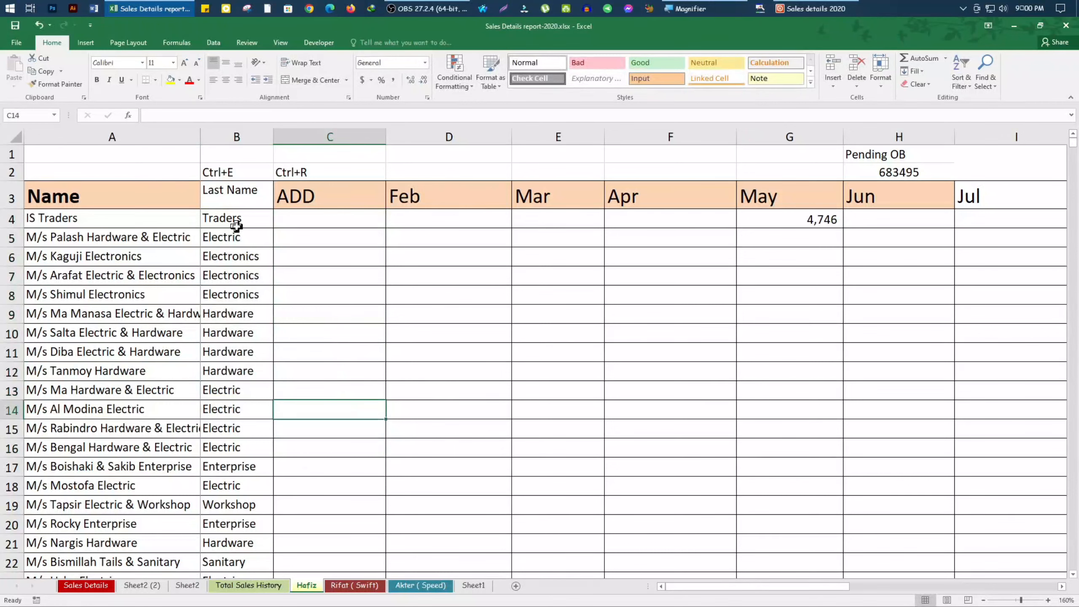
Step: Fill C4:C14 and C16:C23 of the ADD column with the last names from column B using Fill Right
{"action": "left_click_drag", "start_coordinate": [296, 217], "coordinate": [309, 410]}
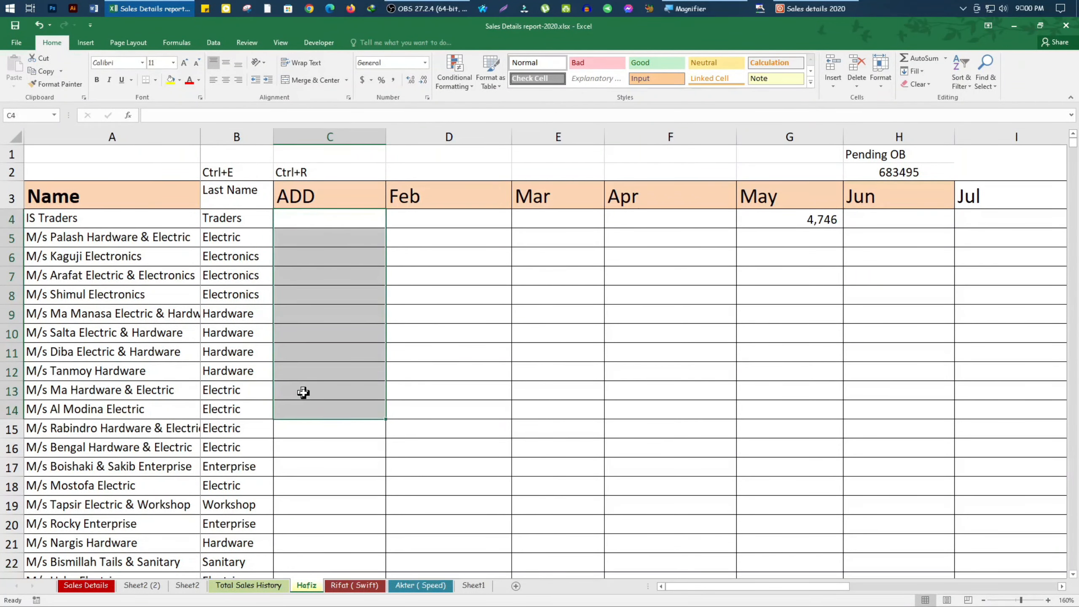
{"action": "key", "text": "ctrl+r"}
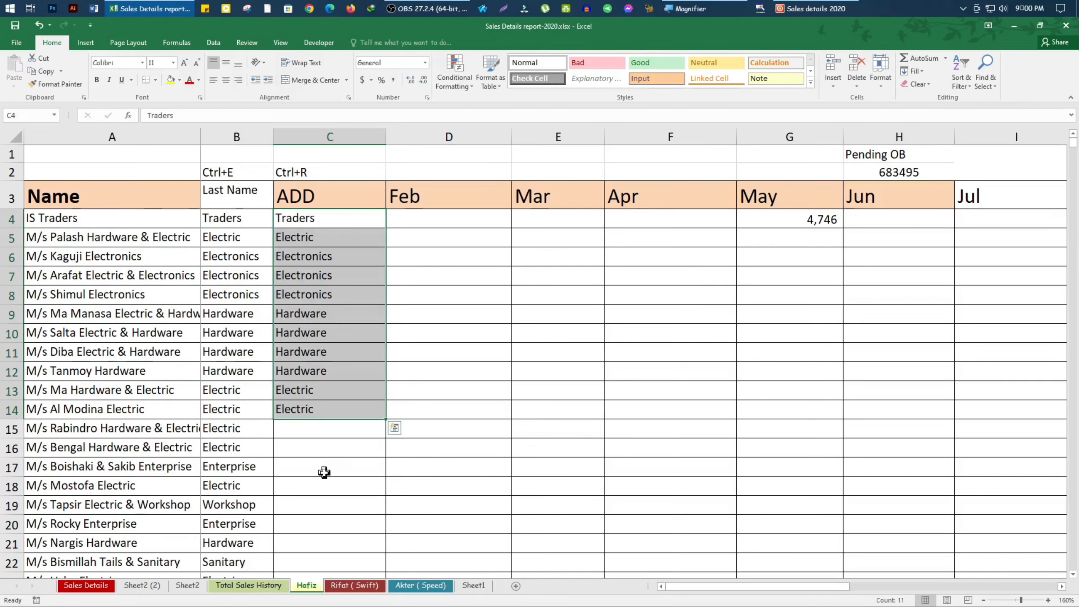
{"action": "scroll", "coordinate": [324, 472], "scroll_direction": "down", "scroll_amount": 1}
{"action": "left_click_drag", "start_coordinate": [304, 393], "coordinate": [310, 538]}
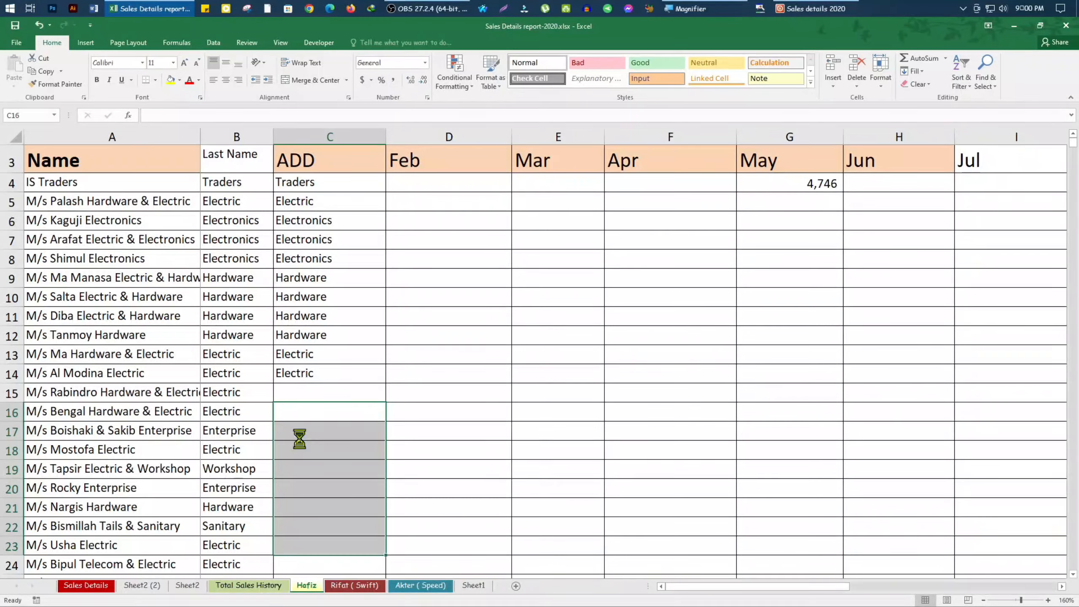
{"action": "key", "text": "ctrl+e"}
{"action": "scroll", "coordinate": [303, 431], "scroll_direction": "up", "scroll_amount": 1}
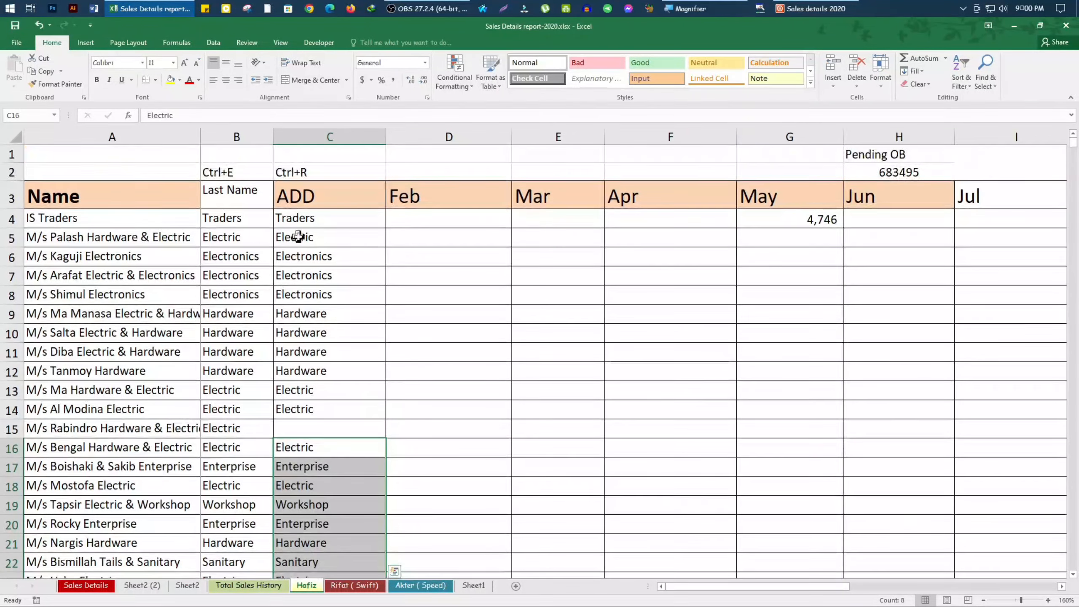
Step: Clear all the filled last names from the ADD column, from C4 down
{"action": "left_click_drag", "start_coordinate": [300, 220], "coordinate": [309, 540]}
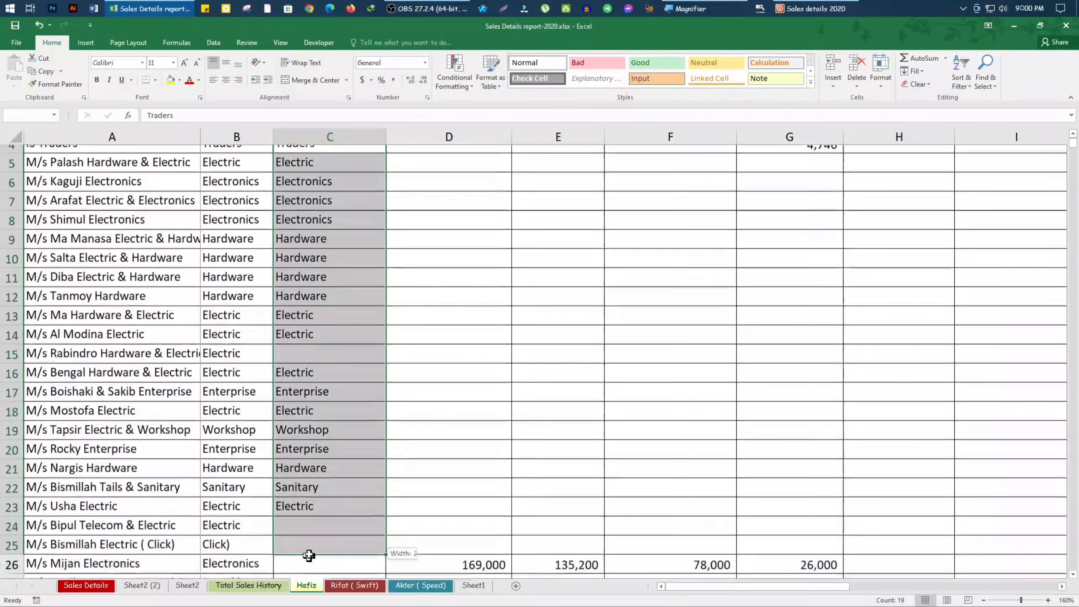
{"action": "key", "text": "Delete"}
{"action": "scroll", "coordinate": [319, 425], "scroll_direction": "up", "scroll_amount": 2}
Step: Change the shortcut label in C2 above the ADD header to "Ctrl+D"
{"action": "left_click", "coordinate": [320, 171]}
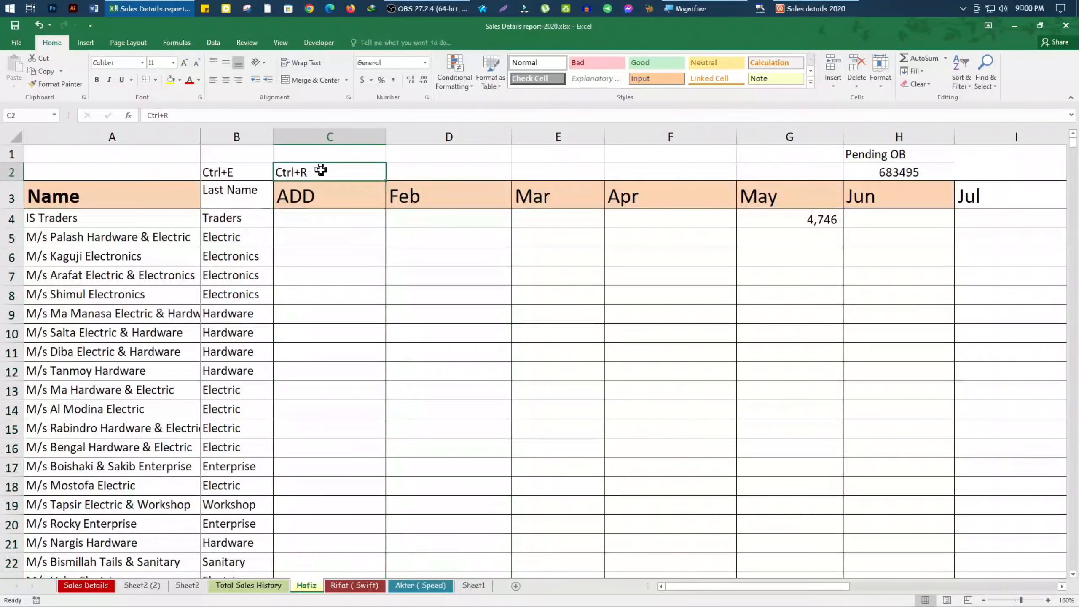
{"action": "double_click", "coordinate": [321, 170]}
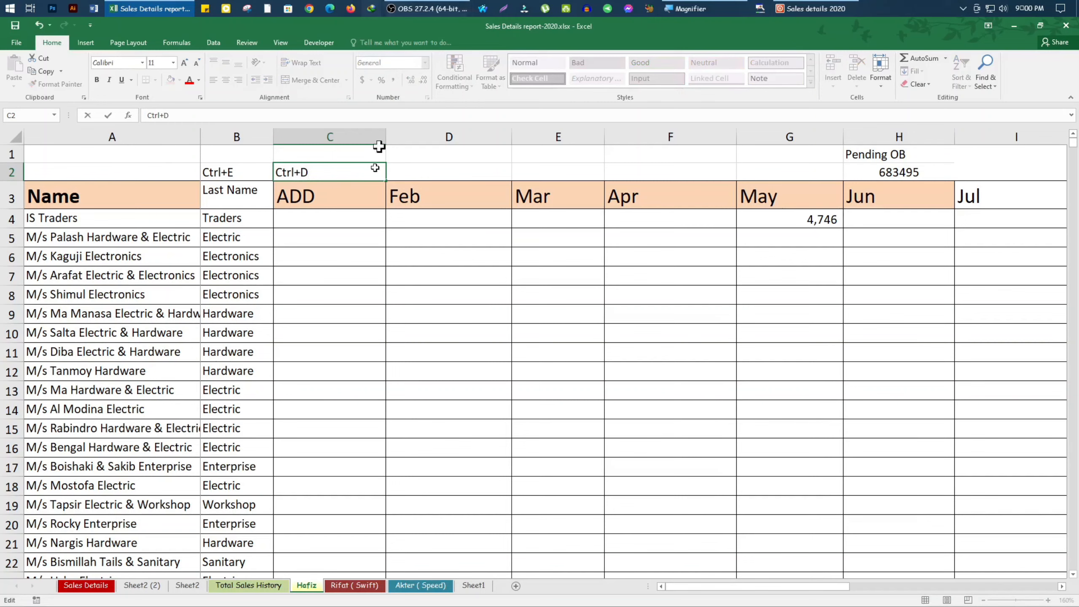
{"action": "left_click", "coordinate": [357, 270]}
Step: Fill C4 in the ADD column with the last name from B4 using Fill Right
{"action": "left_click", "coordinate": [290, 216]}
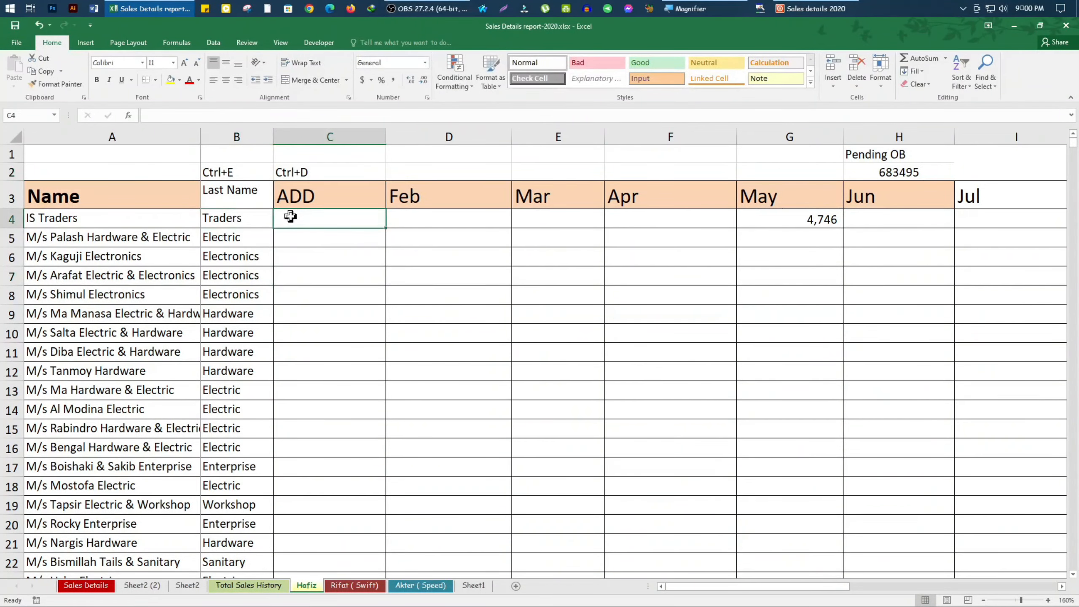
{"action": "key", "text": "ctrl+r"}
{"action": "left_click", "coordinate": [291, 292]}
{"action": "left_click", "coordinate": [316, 216]}
{"action": "left_click", "coordinate": [322, 239]}
{"action": "left_click", "coordinate": [320, 220]}
{"action": "left_click", "coordinate": [322, 236]}
{"action": "left_click", "coordinate": [314, 218]}
{"action": "left_click", "coordinate": [317, 240]}
{"action": "left_click", "coordinate": [319, 217]}
Step: Extend the text in C4 down to C5 with the fill handle, and undo that fill
{"action": "mouse_move", "coordinate": [388, 228]}
{"action": "left_mouse_down"}
{"action": "mouse_move", "coordinate": [385, 250]}
{"action": "mouse_move", "coordinate": [378, 246]}
{"action": "left_mouse_up"}
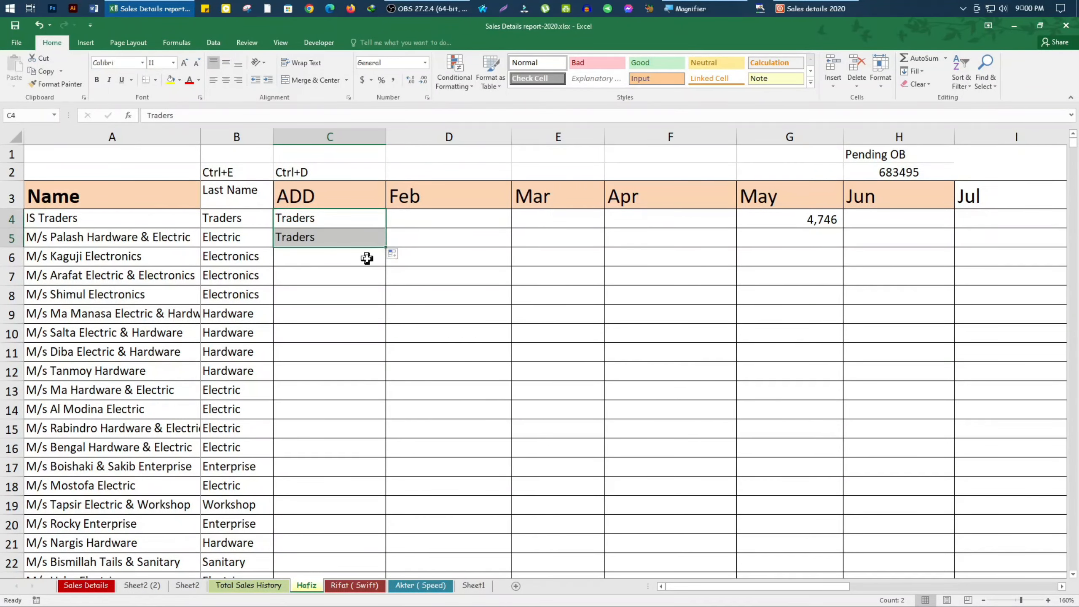
{"action": "key", "text": "ctrl+z"}
{"action": "left_click", "coordinate": [346, 298]}
Step: Fill C5, C6 and C7 one after another with the text of the cell above using Fill Down
{"action": "left_click", "coordinate": [308, 239]}
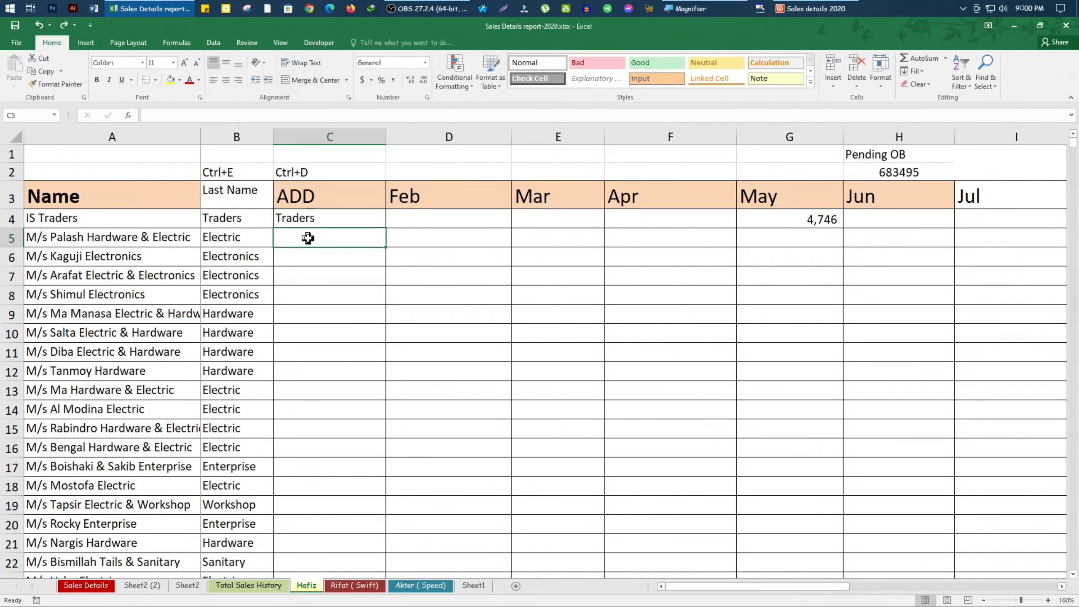
{"action": "left_click", "coordinate": [313, 306]}
{"action": "left_click", "coordinate": [298, 241]}
{"action": "key", "text": "ctrl+d"}
{"action": "left_click", "coordinate": [355, 350]}
{"action": "left_click", "coordinate": [319, 296]}
{"action": "left_click", "coordinate": [295, 241]}
{"action": "left_click", "coordinate": [308, 253]}
{"action": "key", "text": "ctrl+d"}
{"action": "left_click", "coordinate": [313, 276]}
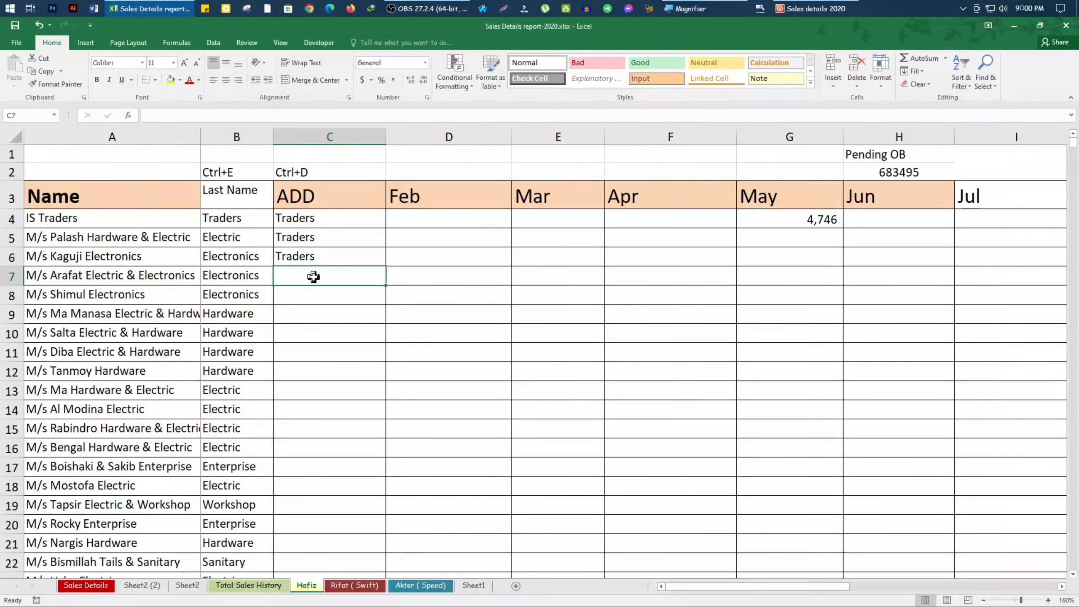
{"action": "key", "text": "ctrl+d"}
{"action": "left_click", "coordinate": [325, 307]}
Step: Clear the repeated text from C4:C7 in the ADD column
{"action": "left_click_drag", "start_coordinate": [289, 217], "coordinate": [300, 275]}
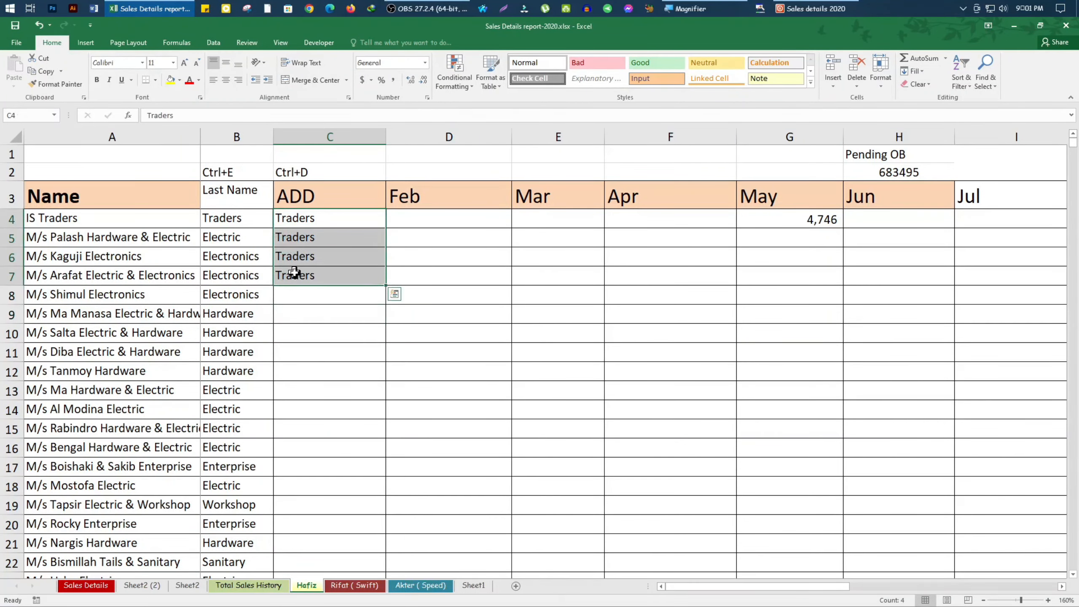
{"action": "key", "text": "Delete"}
{"action": "left_click", "coordinate": [320, 313]}
{"action": "left_click_drag", "start_coordinate": [231, 221], "coordinate": [235, 485]}
{"action": "left_click", "coordinate": [357, 373]}
{"action": "left_click_drag", "start_coordinate": [312, 216], "coordinate": [325, 428]}
Step: Change the shortcut label in C2 above the ADD header to "Ctrl+Enter"
{"action": "left_click", "coordinate": [337, 174]}
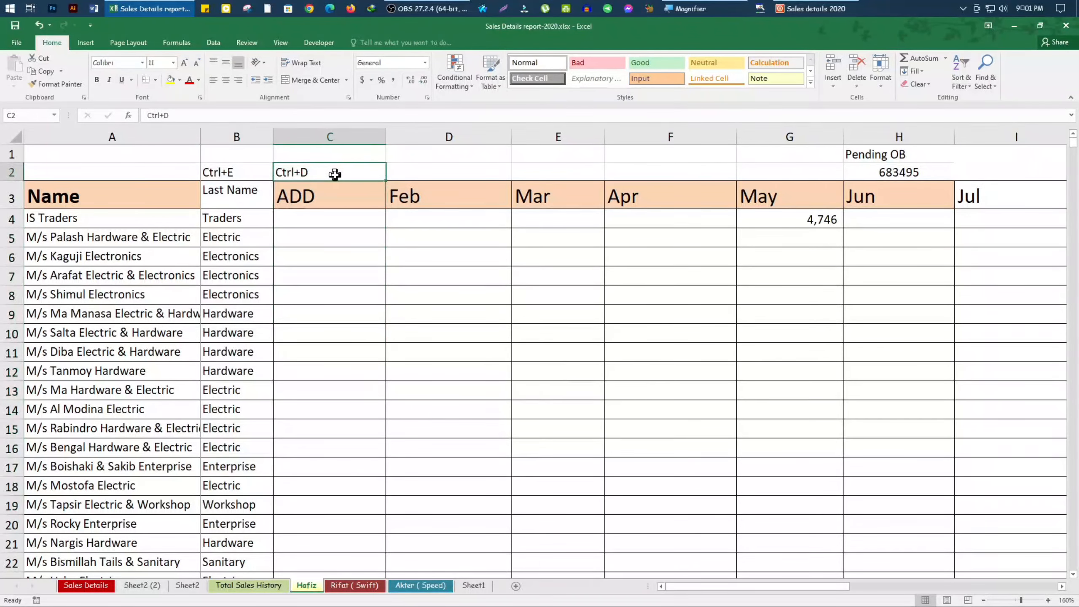
{"action": "left_click", "coordinate": [183, 115]}
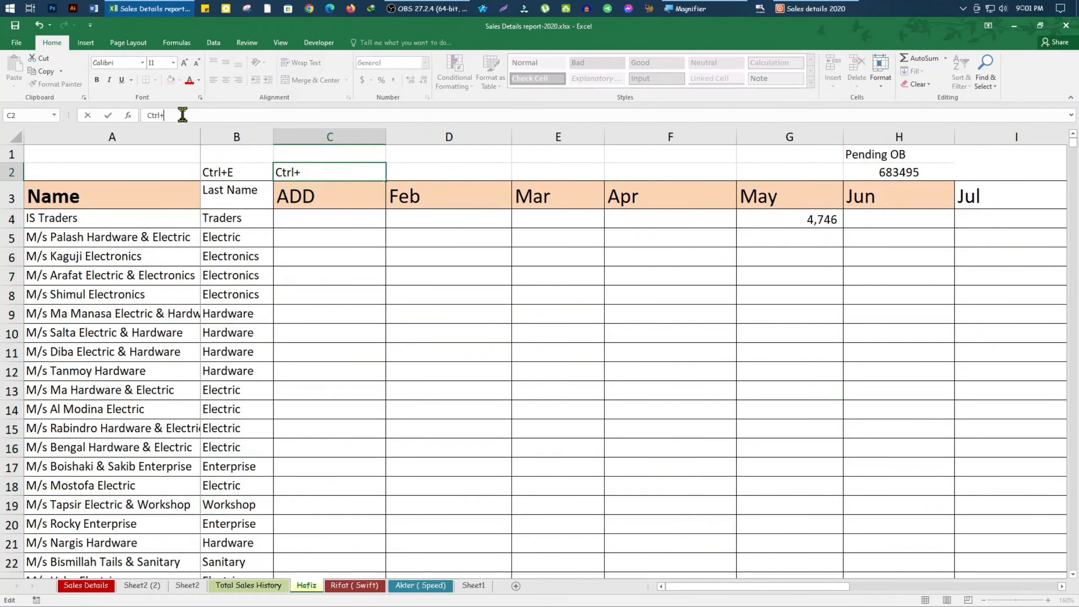
{"action": "key", "text": "Return"}
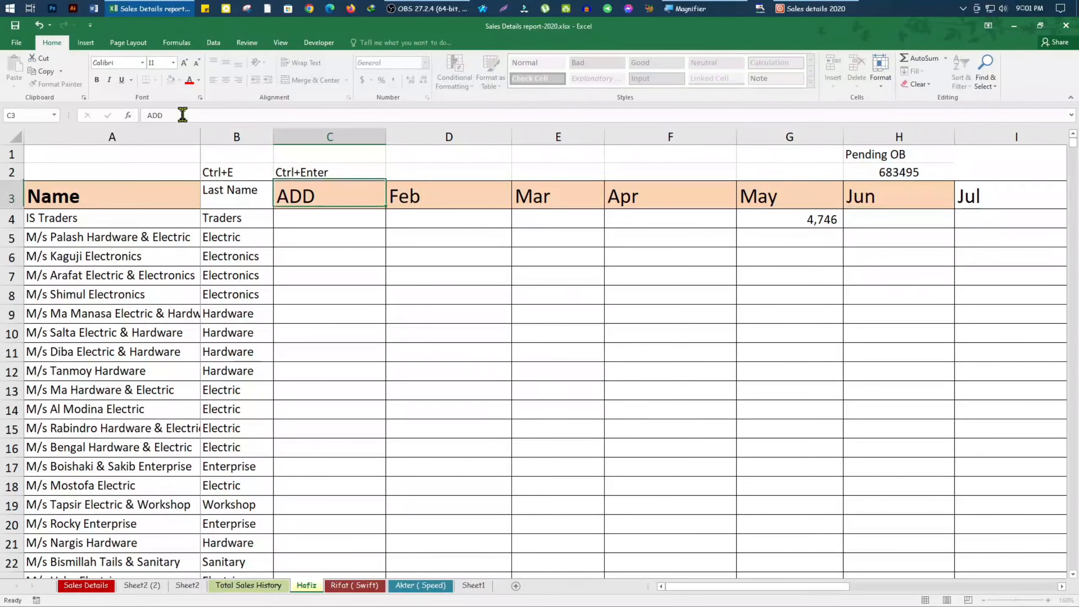
{"action": "key", "text": "Return"}
{"action": "key", "text": "Return"}
Step: Enter "Bogura" in C4 as the first entry of the ADD column
{"action": "left_click", "coordinate": [329, 220]}
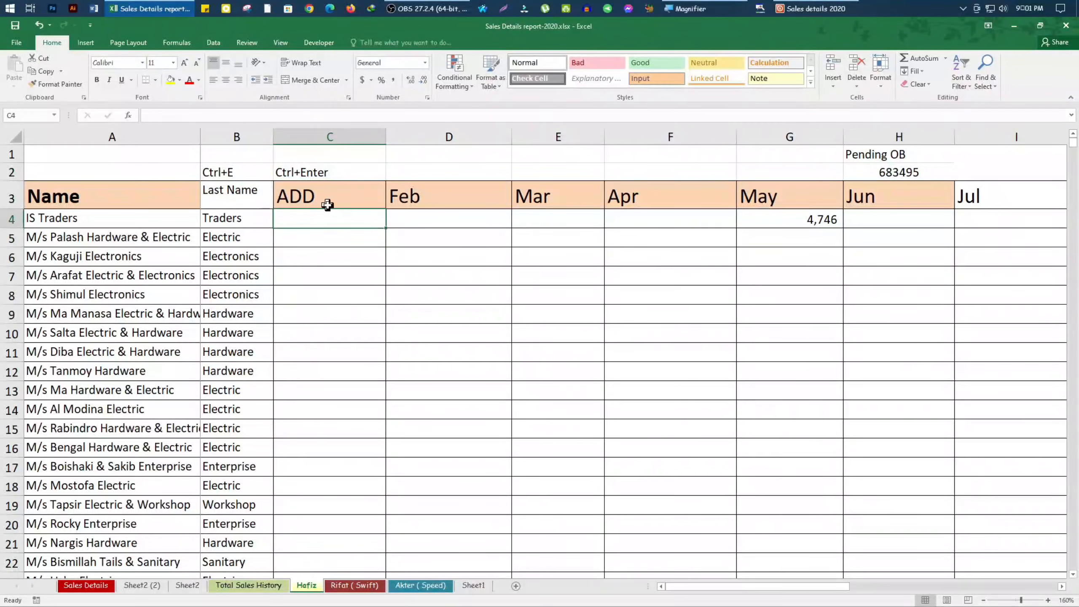
{"action": "type", "text": "Bogura"}
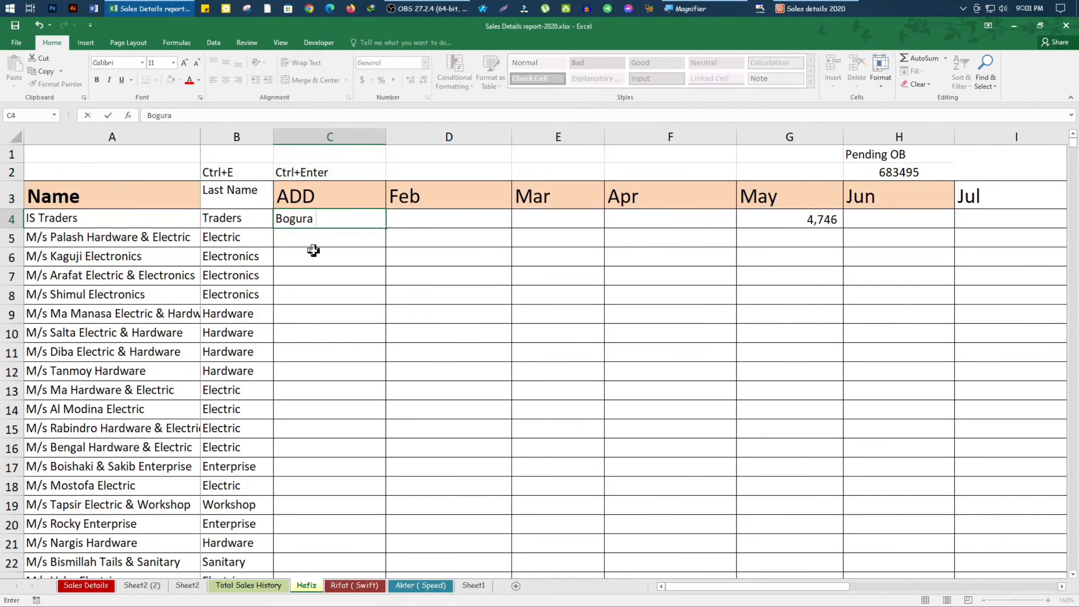
{"action": "left_click", "coordinate": [317, 252]}
{"action": "left_click", "coordinate": [300, 224]}
Step: Extend "Bogura" from C4 down to C24 with the fill handle, and undo that fill
{"action": "left_click_drag", "start_coordinate": [385, 228], "coordinate": [367, 535]}
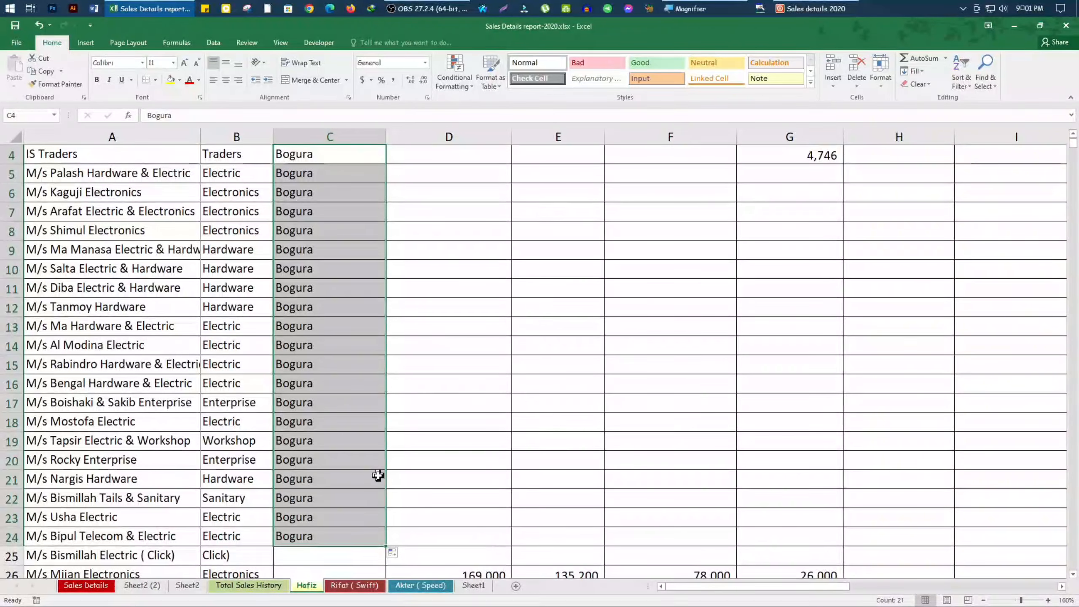
{"action": "key", "text": "ctrl+z"}
{"action": "left_click", "coordinate": [345, 334]}
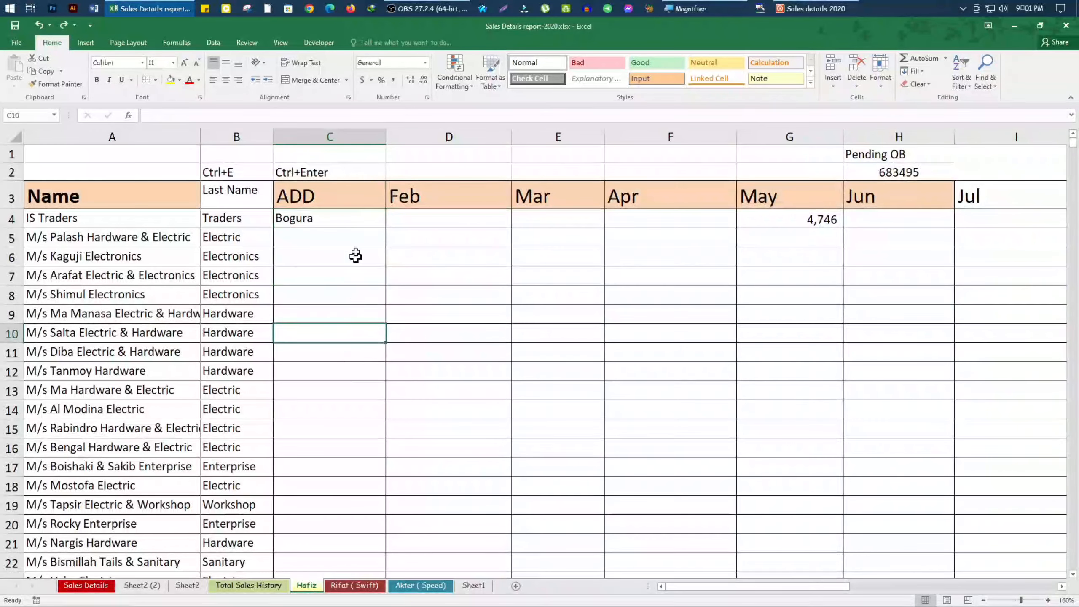
Step: Copy "Bogura" from C4 into C5:C21, and undo both the paste and the original C4 entry
{"action": "key", "text": "Up"}
{"action": "key", "text": "Up"}
{"action": "key", "text": "Up"}
{"action": "key", "text": "Up"}
{"action": "key", "text": "Up"}
{"action": "key", "text": "Up"}
{"action": "key", "text": "ctrl+c"}
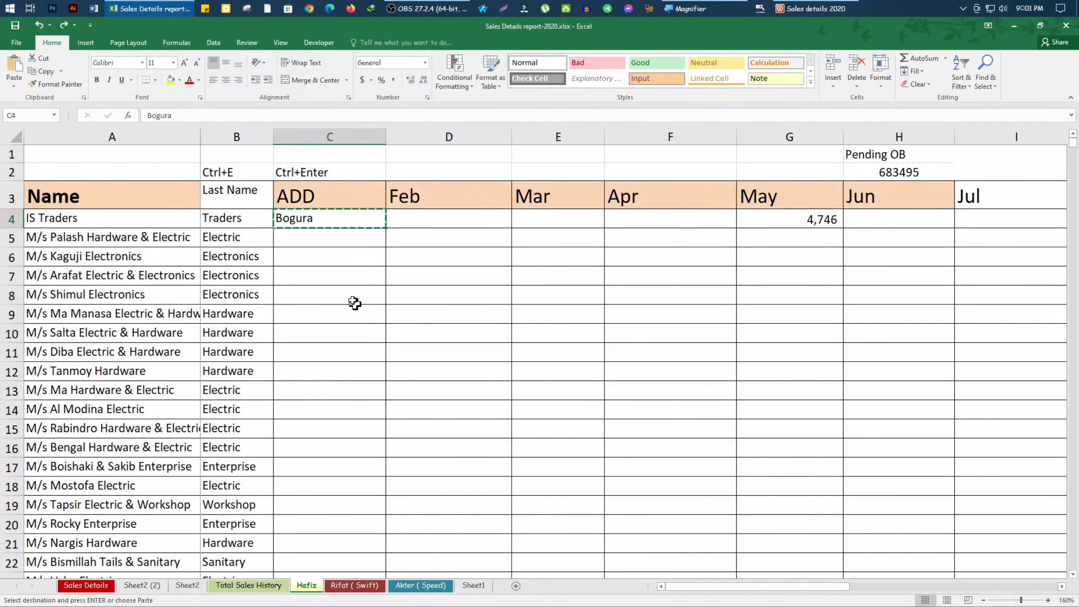
{"action": "left_click_drag", "start_coordinate": [308, 236], "coordinate": [284, 522]}
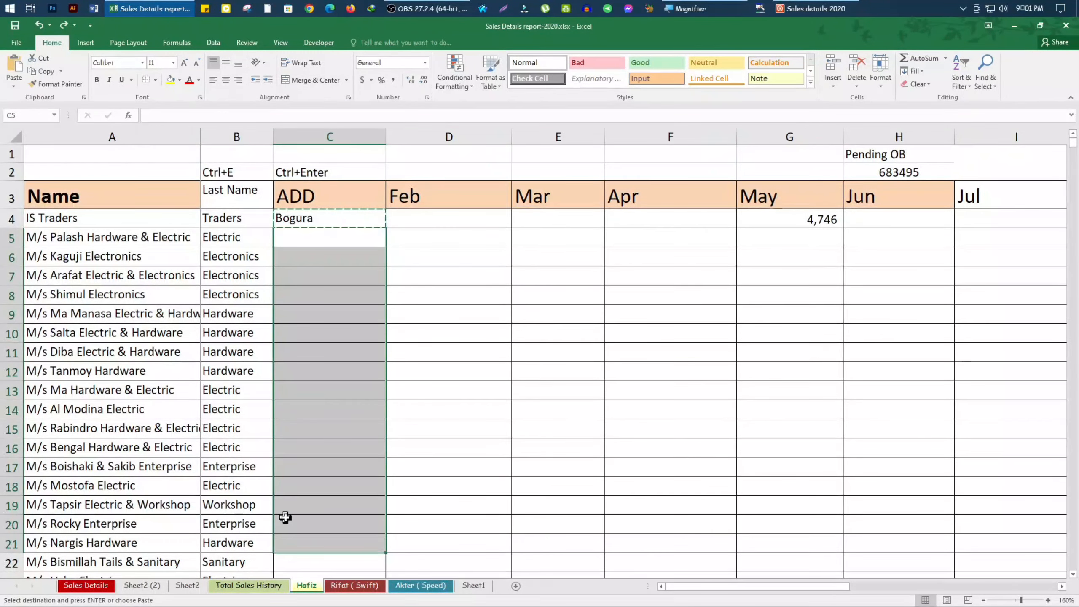
{"action": "key", "text": "ctrl+v"}
{"action": "key", "text": "ctrl+z"}
{"action": "key", "text": "ctrl+z"}
{"action": "left_click", "coordinate": [407, 408]}
{"action": "left_click", "coordinate": [373, 383]}
{"action": "key", "text": "ctrl+Down"}
{"action": "scroll", "coordinate": [388, 370], "scroll_direction": "up", "scroll_amount": 9}
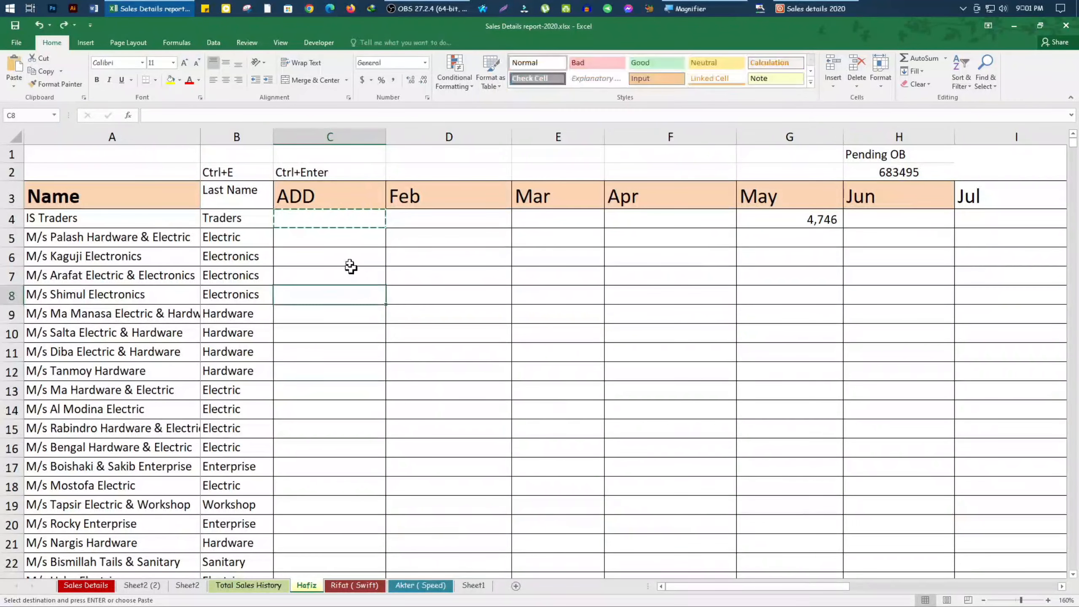
{"action": "double_click", "coordinate": [422, 235]}
{"action": "left_click", "coordinate": [339, 284]}
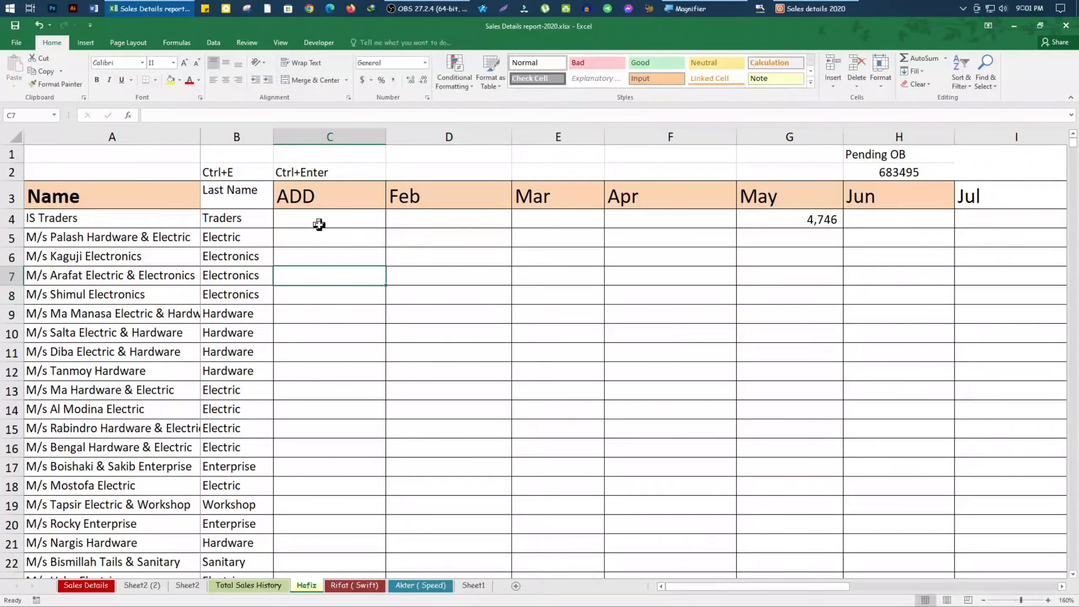
Step: Enter "Bogura" into all cells of C4:C22 at once in the ADD column
{"action": "left_click_drag", "start_coordinate": [318, 218], "coordinate": [329, 569]}
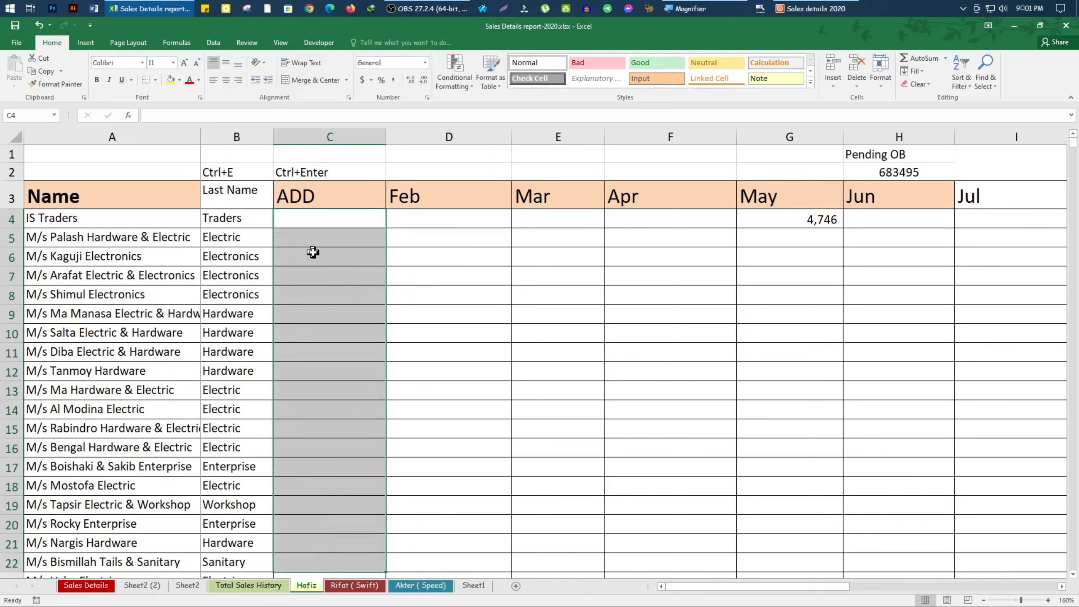
{"action": "type", "text": "Bogura"}
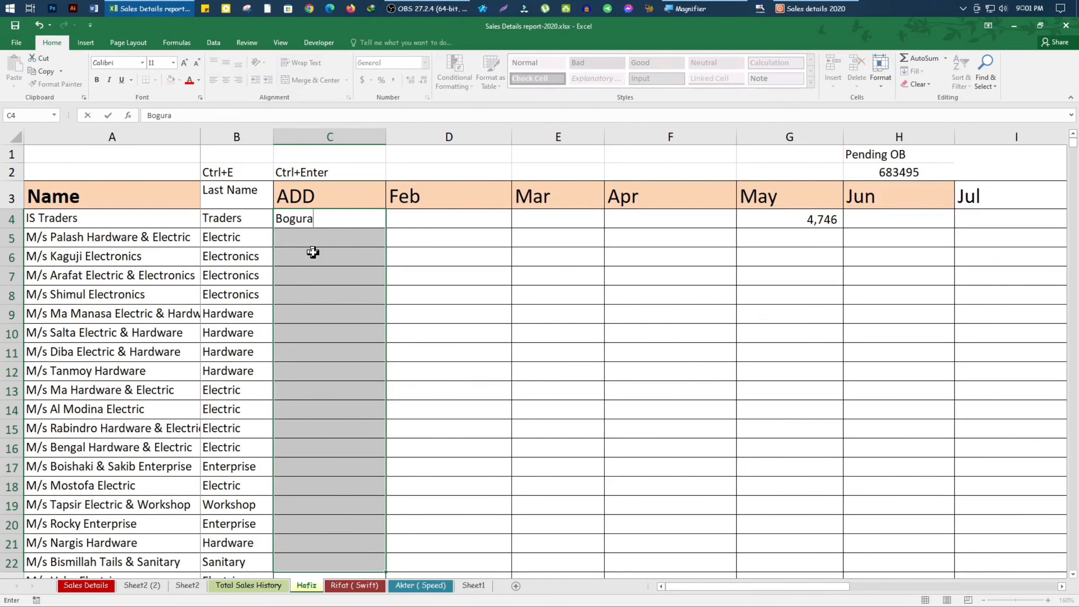
{"action": "key", "text": "ctrl+Return"}
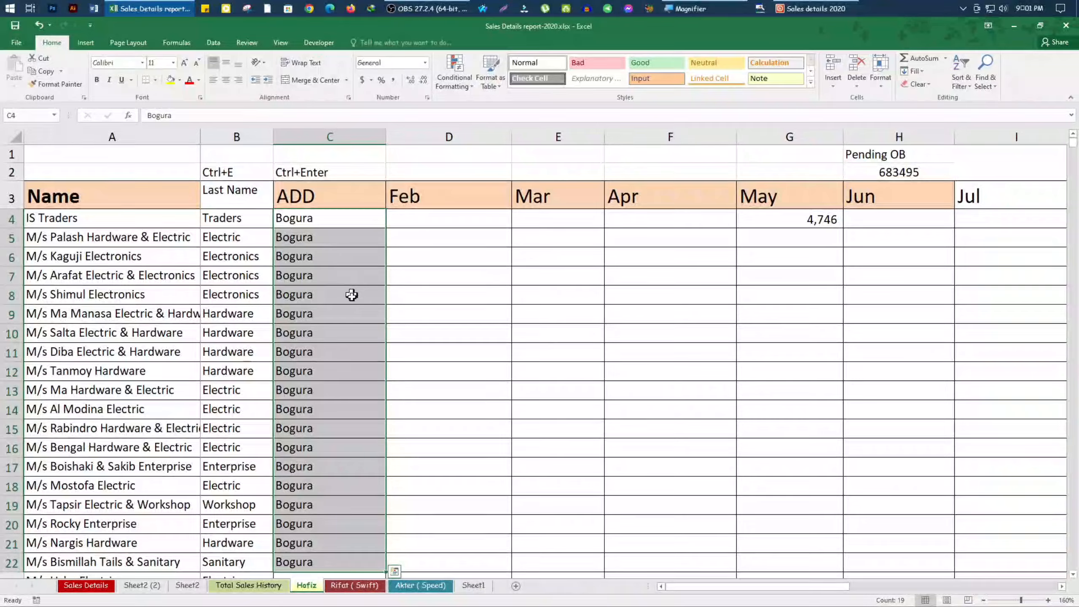
{"action": "scroll", "coordinate": [345, 344], "scroll_direction": "down", "scroll_amount": 1}
{"action": "scroll", "coordinate": [344, 343], "scroll_direction": "down", "scroll_amount": 1}
{"action": "scroll", "coordinate": [345, 342], "scroll_direction": "up", "scroll_amount": 2}
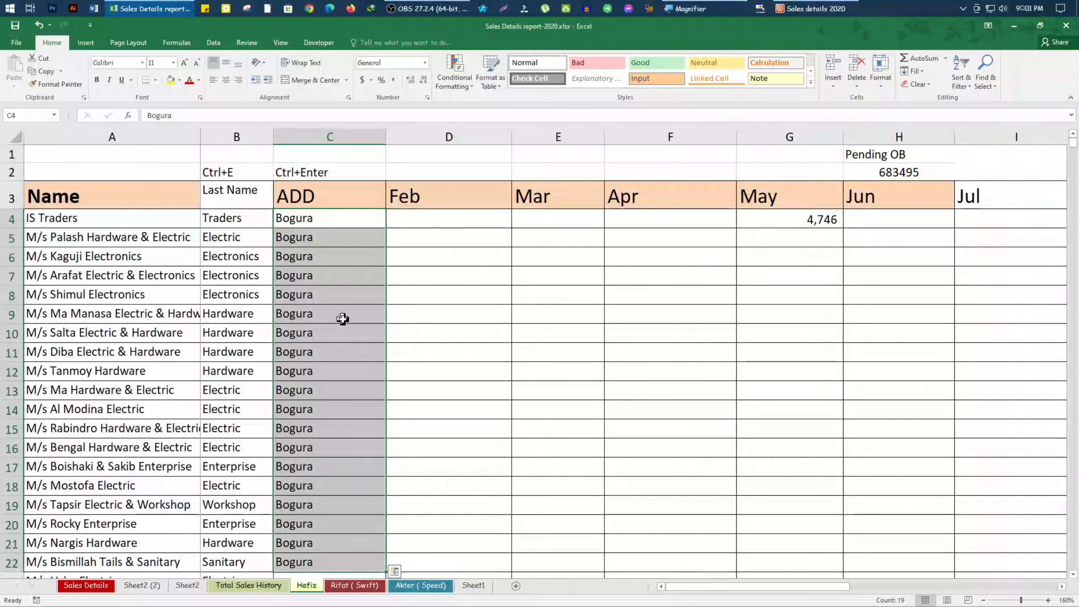
{"action": "left_click", "coordinate": [353, 332]}
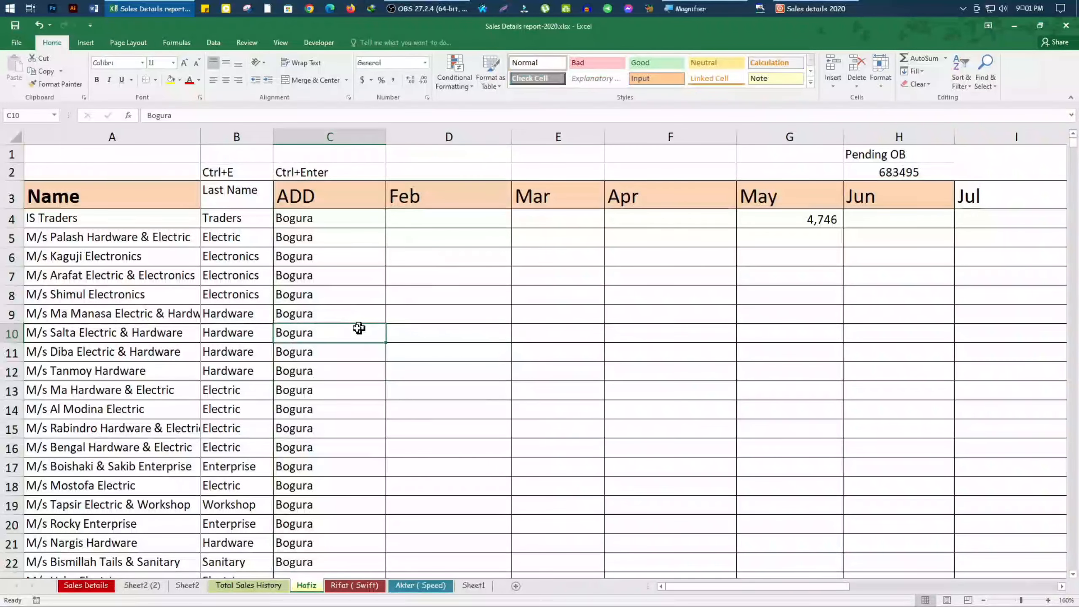
Step: Make the names in A6:A14 bold, and reduce the font size of the name in A17 to 9
{"action": "left_click_drag", "start_coordinate": [94, 253], "coordinate": [85, 408]}
{"action": "key", "text": "ctrl+b"}
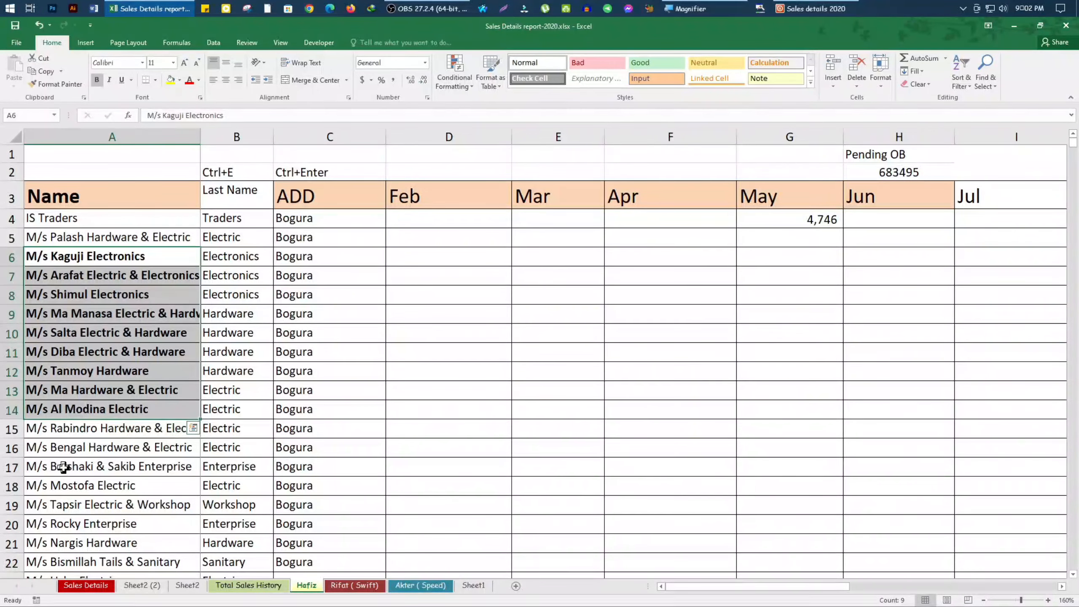
{"action": "left_click", "coordinate": [63, 467]}
{"action": "left_click", "coordinate": [196, 63]}
{"action": "left_click", "coordinate": [196, 62]}
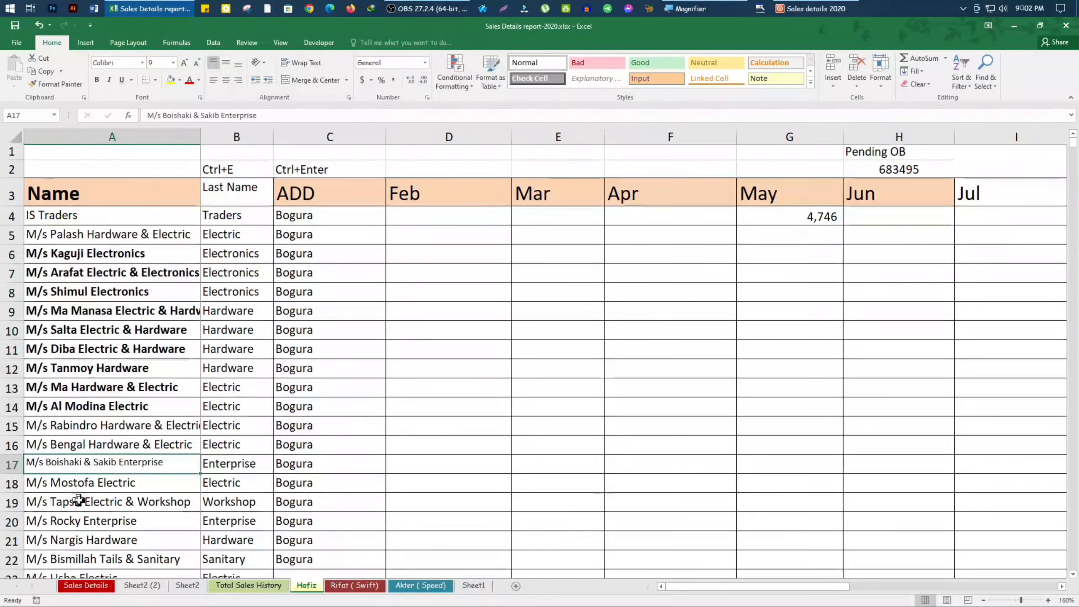
Step: Enlarge the font of the block of names from A15 downward by three size increments
{"action": "scroll", "coordinate": [79, 500], "scroll_direction": "down", "scroll_amount": 2}
{"action": "left_click", "coordinate": [79, 447]}
{"action": "left_click_drag", "start_coordinate": [97, 316], "coordinate": [97, 440]}
{"action": "left_click", "coordinate": [184, 62]}
{"action": "left_click", "coordinate": [185, 62]}
{"action": "left_click", "coordinate": [185, 63]}
{"action": "left_click", "coordinate": [338, 389]}
{"action": "scroll", "coordinate": [339, 429], "scroll_direction": "up", "scroll_amount": 2}
{"action": "left_click", "coordinate": [336, 331]}
{"action": "left_click", "coordinate": [79, 218]}
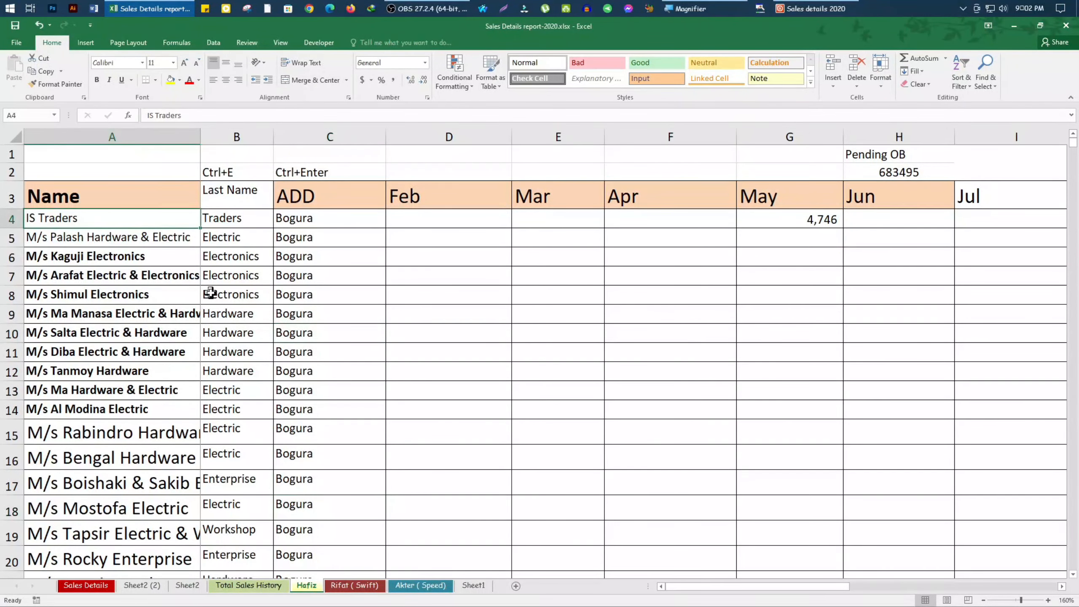
{"action": "left_click", "coordinate": [399, 395]}
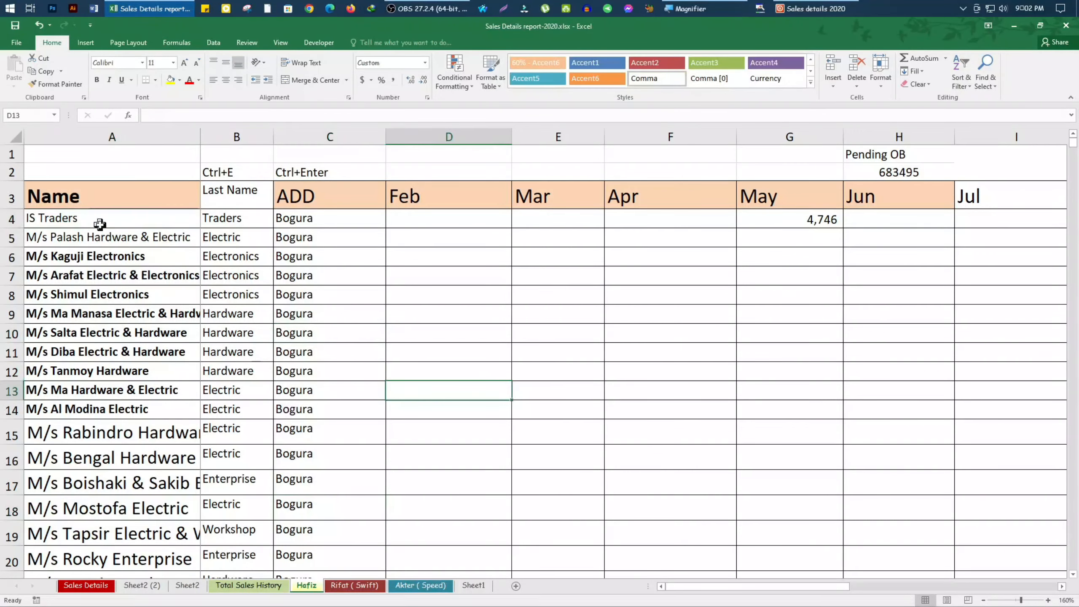
{"action": "left_click", "coordinate": [86, 258]}
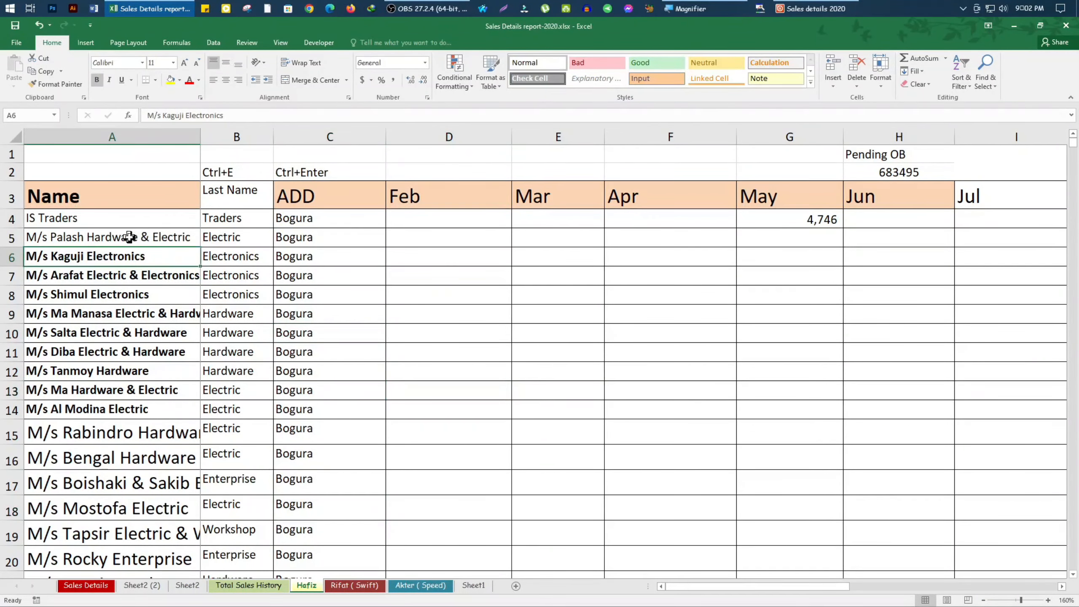
{"action": "left_click", "coordinate": [95, 217]}
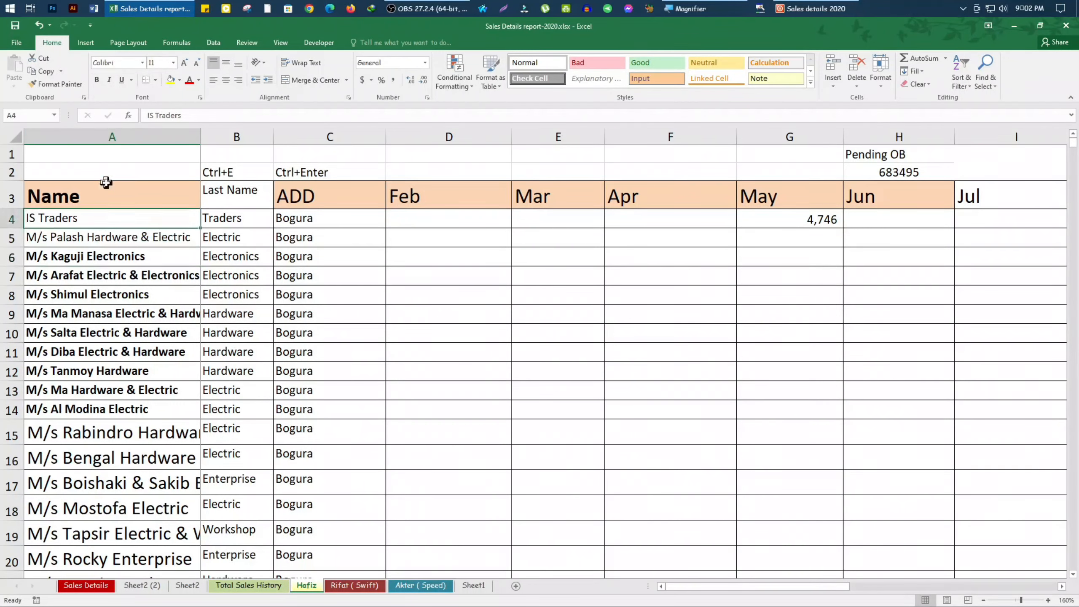
{"action": "left_click", "coordinate": [84, 261]}
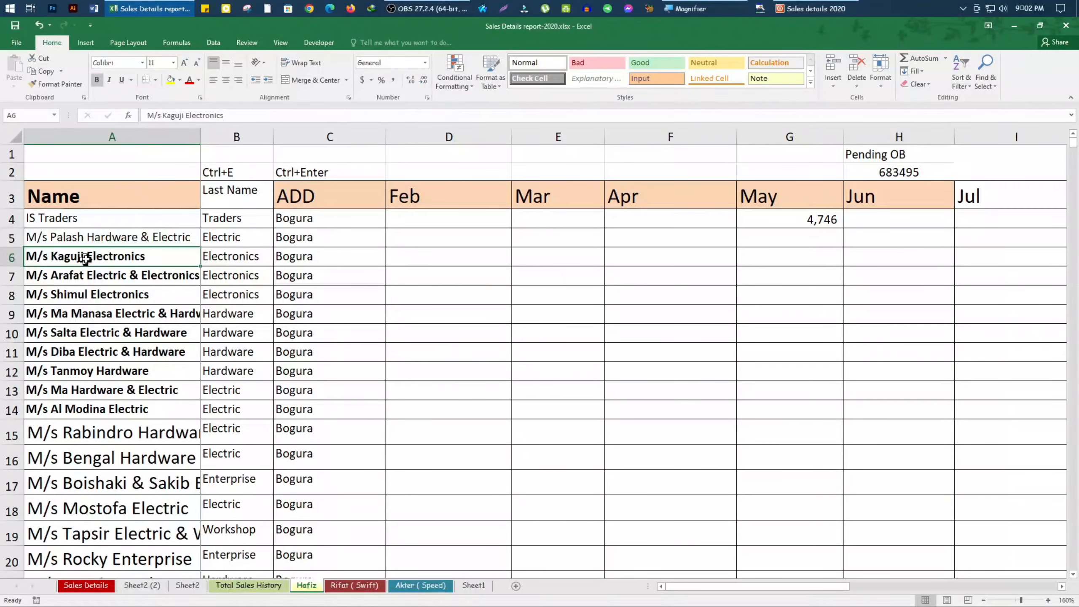
Step: Remove the bold formatting from the name in A6
{"action": "left_click", "coordinate": [97, 81]}
{"action": "left_click", "coordinate": [90, 316]}
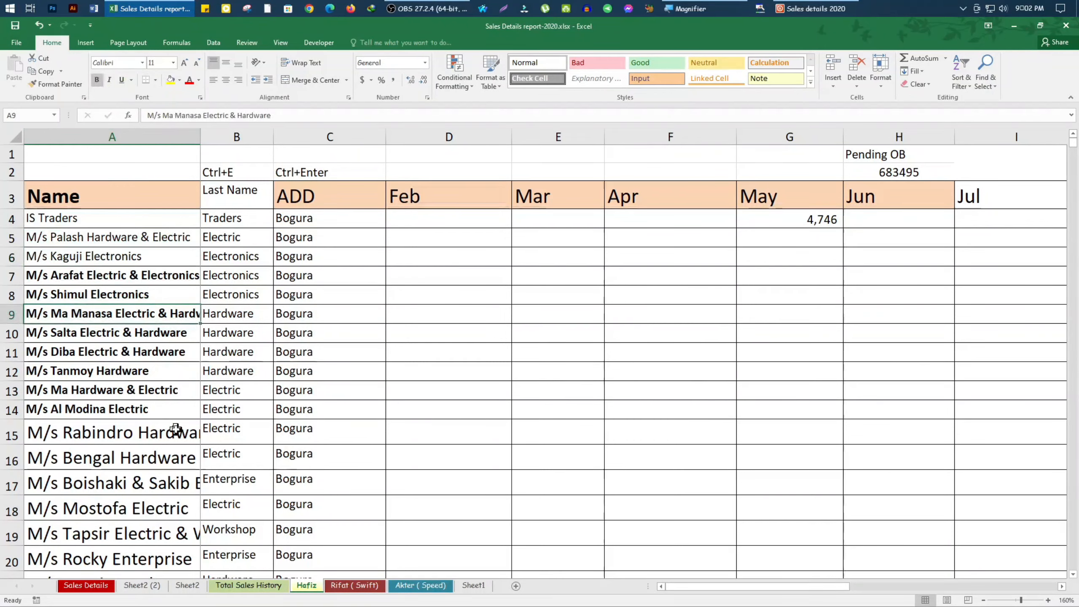
{"action": "scroll", "coordinate": [169, 407], "scroll_direction": "down", "scroll_amount": 1}
{"action": "scroll", "coordinate": [169, 408], "scroll_direction": "down", "scroll_amount": 2}
{"action": "scroll", "coordinate": [170, 410], "scroll_direction": "up", "scroll_amount": 3}
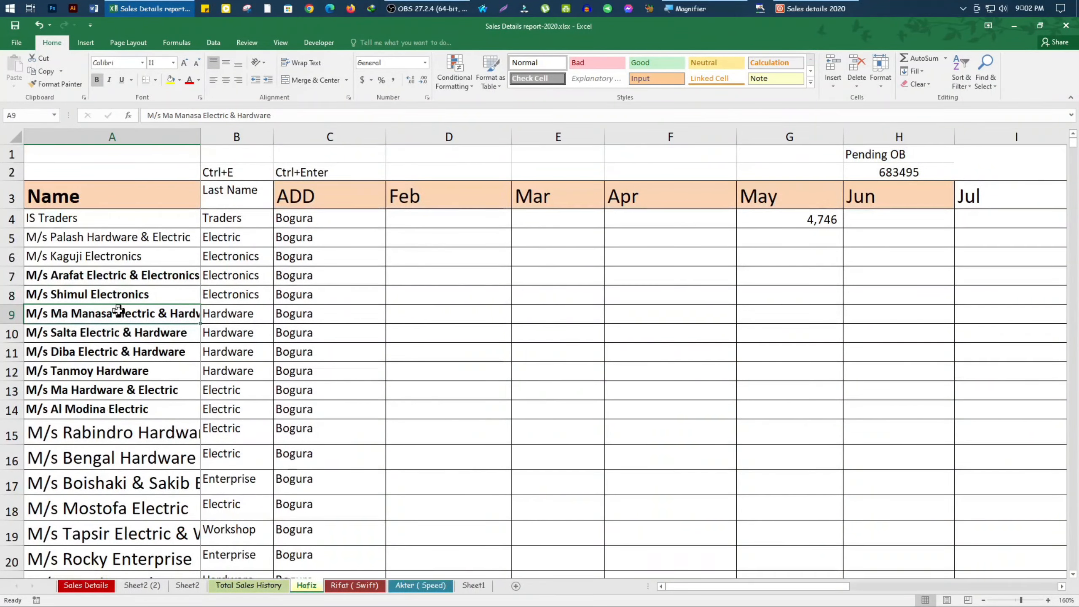
{"action": "key", "text": "super"}
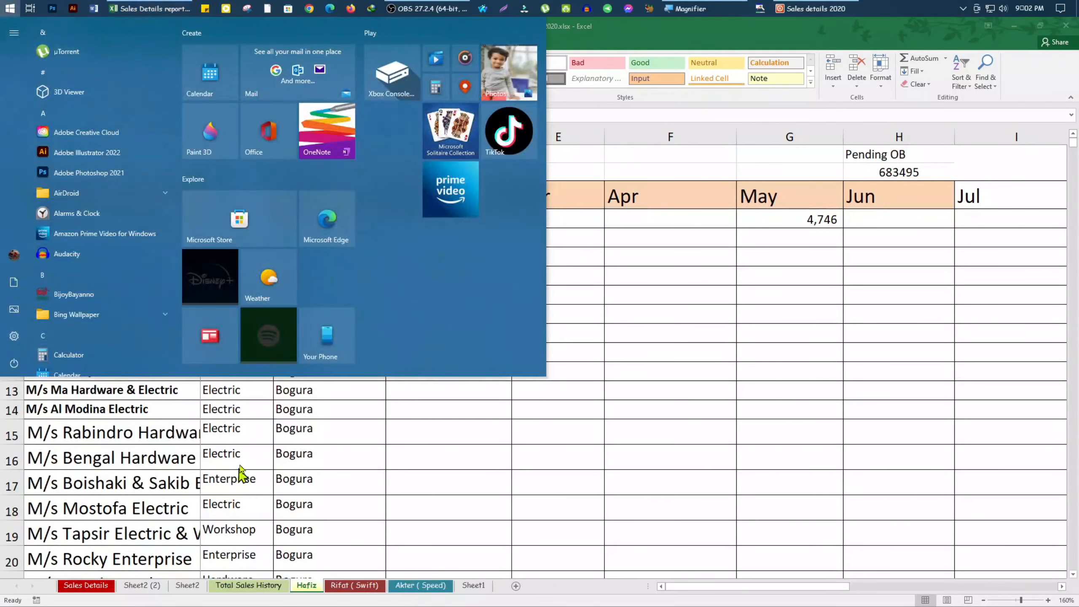
{"action": "left_click", "coordinate": [238, 472]}
{"action": "left_click", "coordinate": [57, 222]}
{"action": "left_click", "coordinate": [72, 274]}
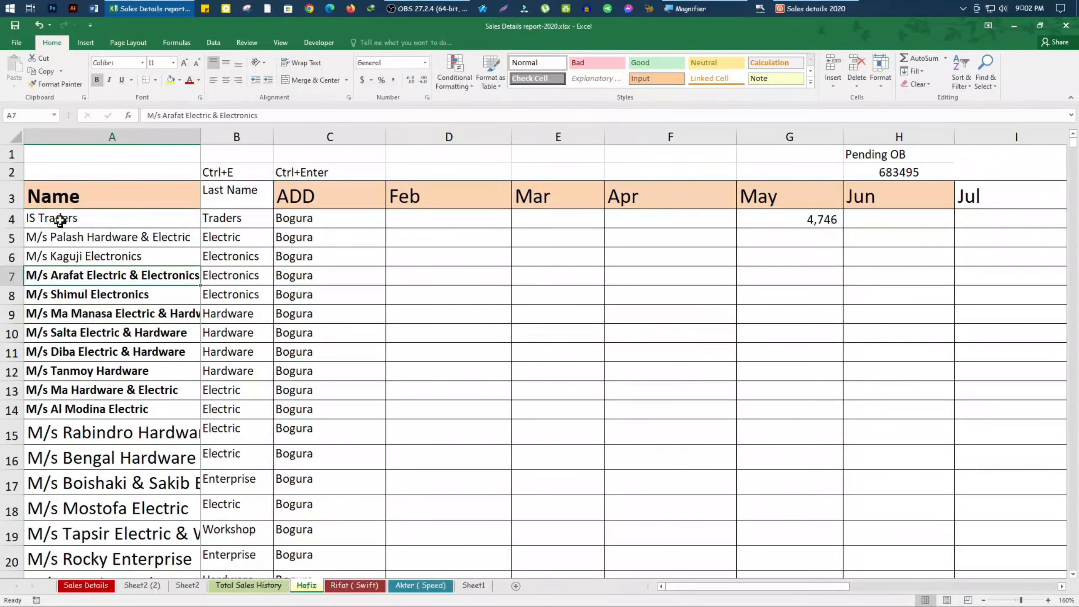
Step: Copy the formatting of the name in A4 onto the names in A5:A38 with Format Painter
{"action": "left_click", "coordinate": [51, 220]}
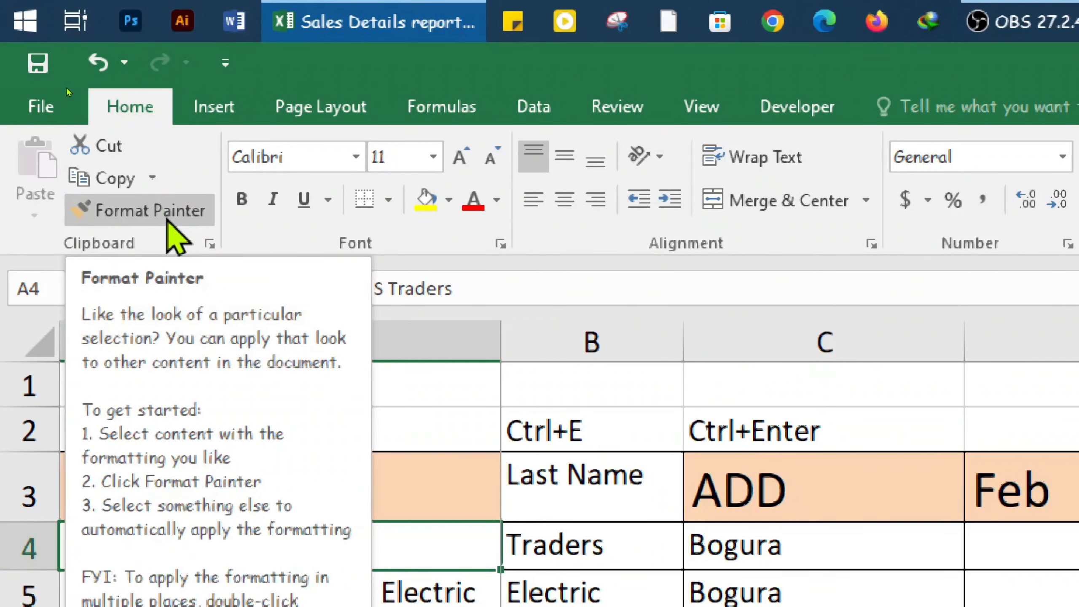
{"action": "left_click", "coordinate": [167, 220]}
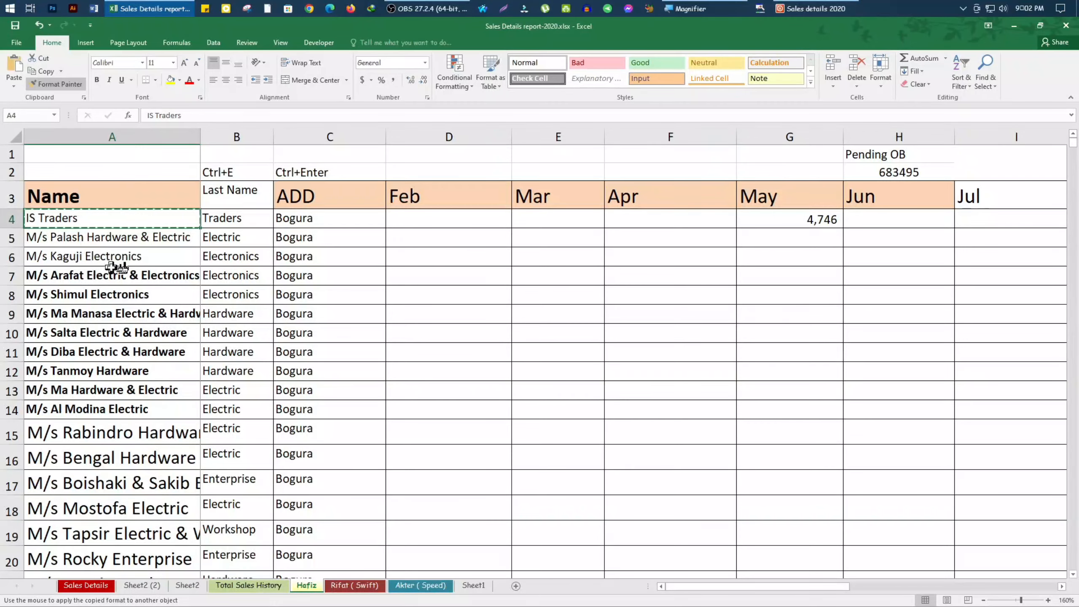
{"action": "mouse_move", "coordinate": [75, 239]}
{"action": "left_mouse_down"}
{"action": "mouse_move", "coordinate": [83, 315]}
{"action": "mouse_move", "coordinate": [40, 602]}
{"action": "mouse_move", "coordinate": [164, 441]}
{"action": "left_mouse_up"}
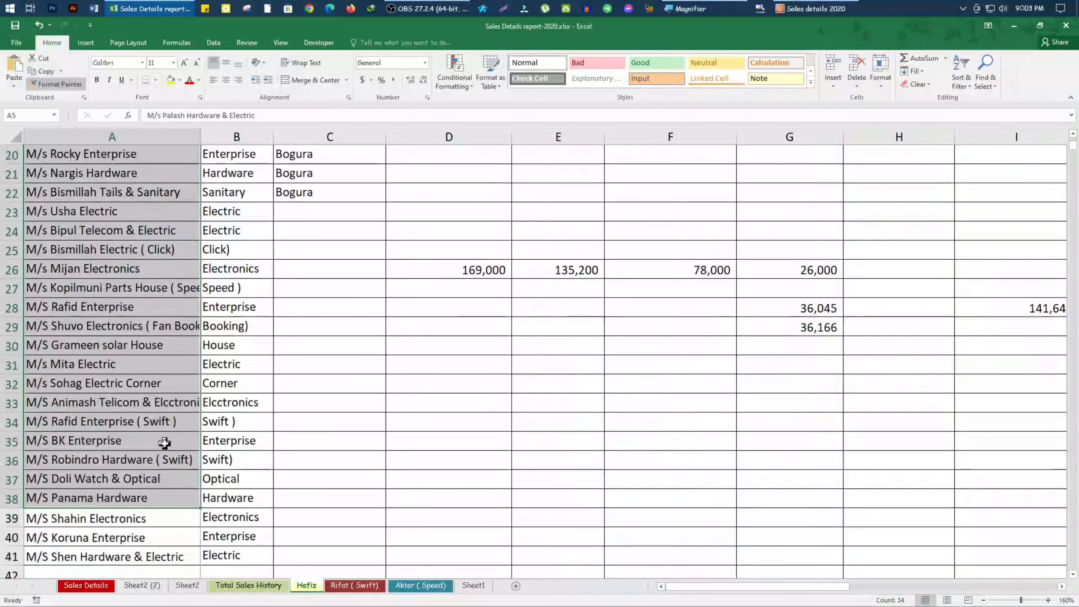
{"action": "scroll", "coordinate": [236, 441], "scroll_direction": "up", "scroll_amount": 5}
{"action": "scroll", "coordinate": [228, 423], "scroll_direction": "up", "scroll_amount": 2}
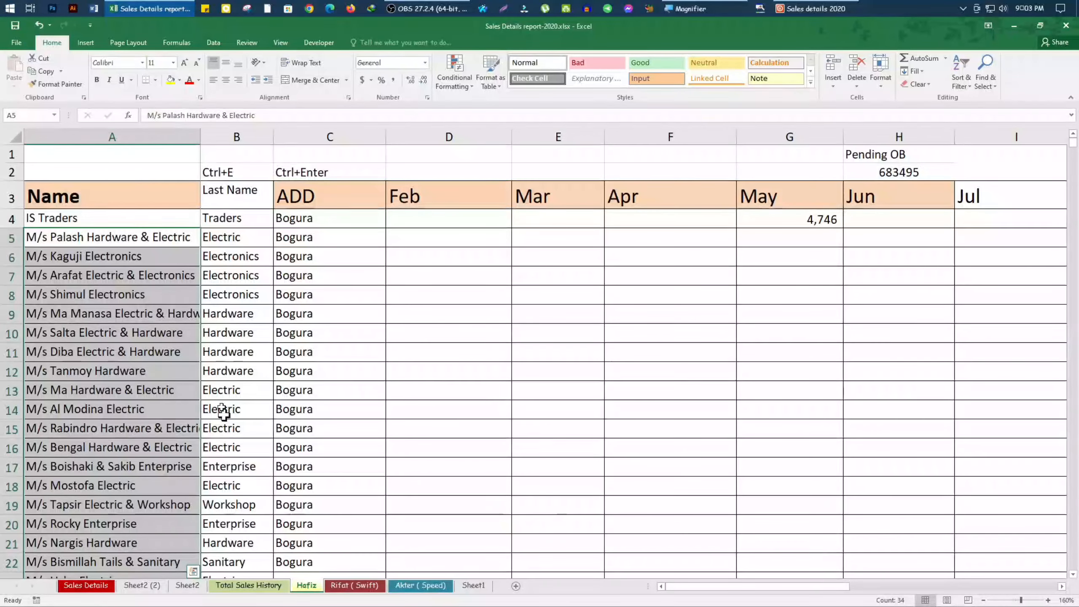
{"action": "left_click", "coordinate": [80, 314]}
{"action": "left_click", "coordinate": [91, 222]}
{"action": "left_click", "coordinate": [118, 427]}
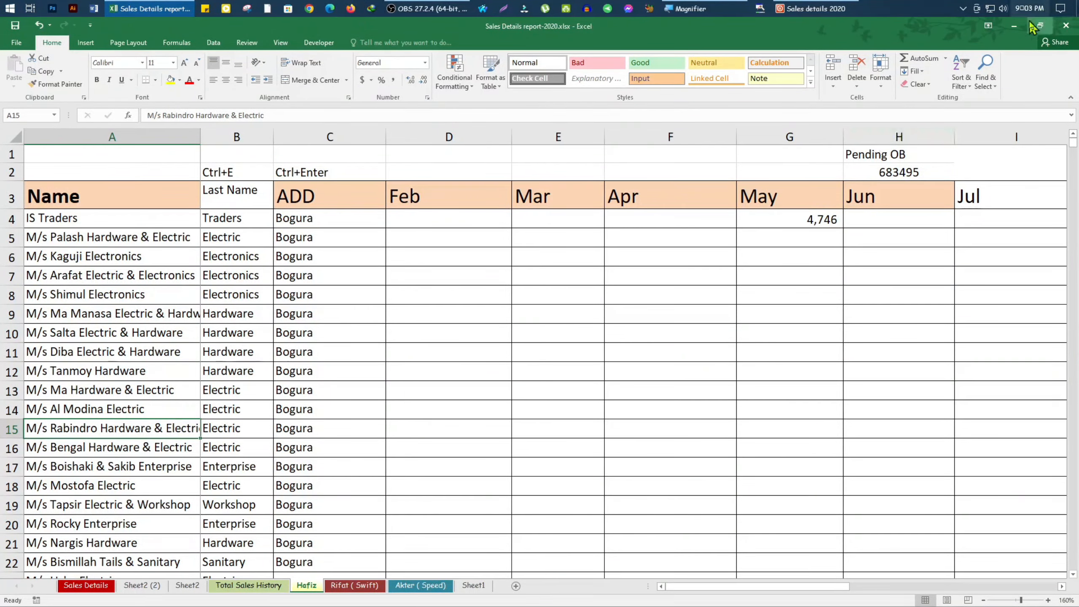
Step: Show the Windows desktop and open its context menu
{"action": "left_click", "coordinate": [1078, 8]}
{"action": "right_click", "coordinate": [686, 211]}
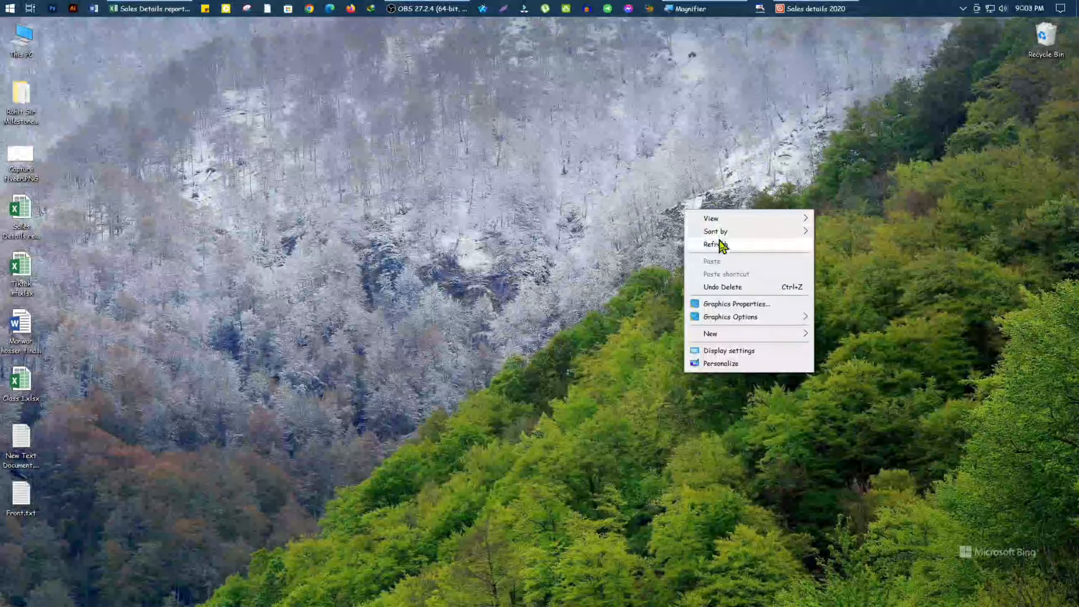